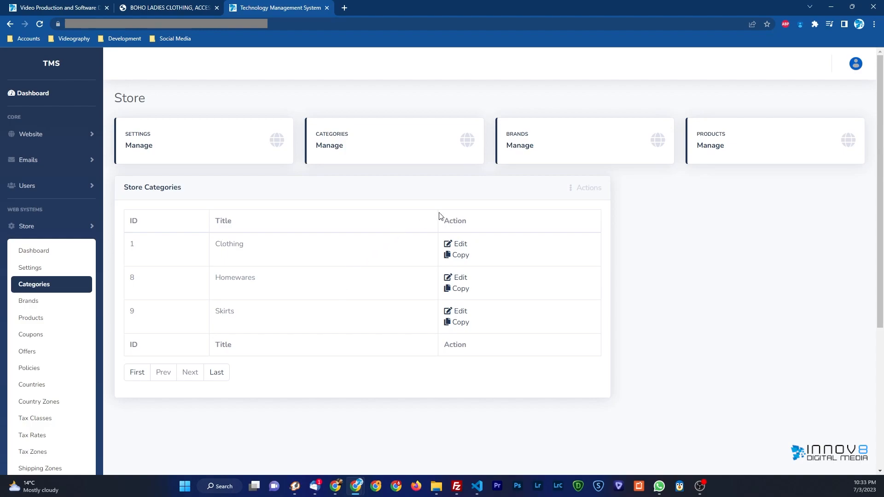
Start creating a store category titled "New category title" with the subtitle "New category subtitle".
left_click(588, 192)
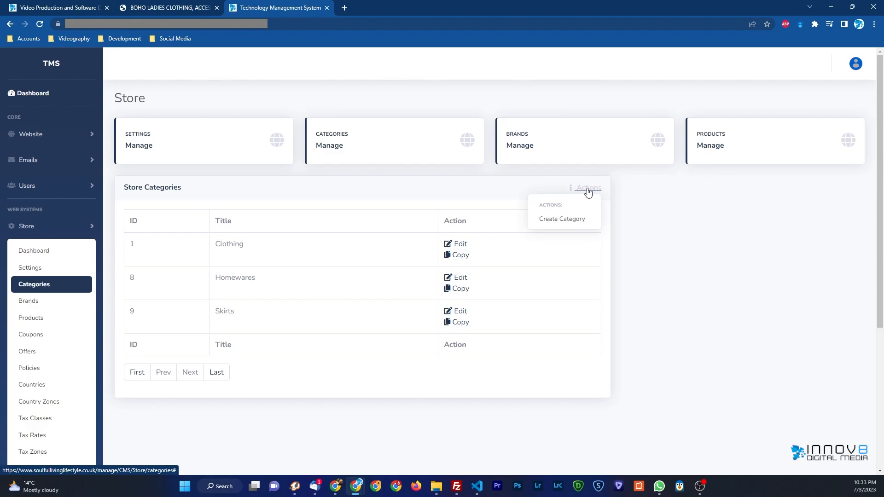
left_click(559, 225)
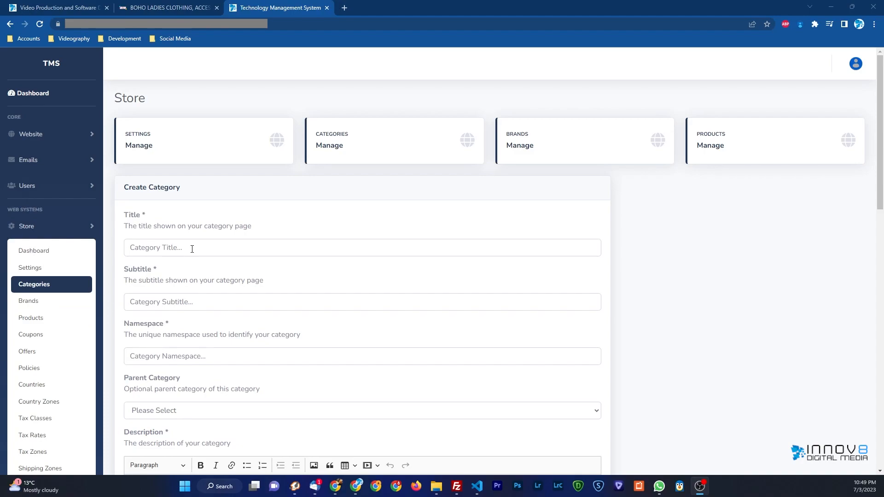
left_click(193, 249)
type("New ")
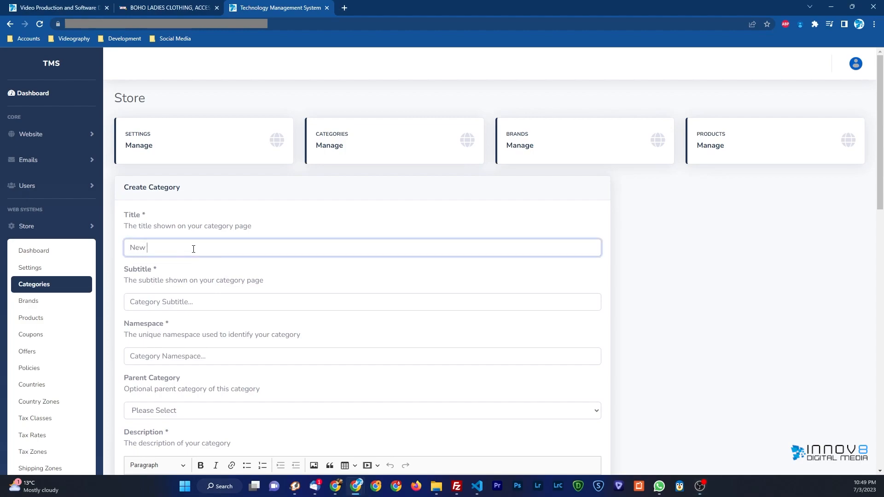
type("category title")
left_click(176, 305)
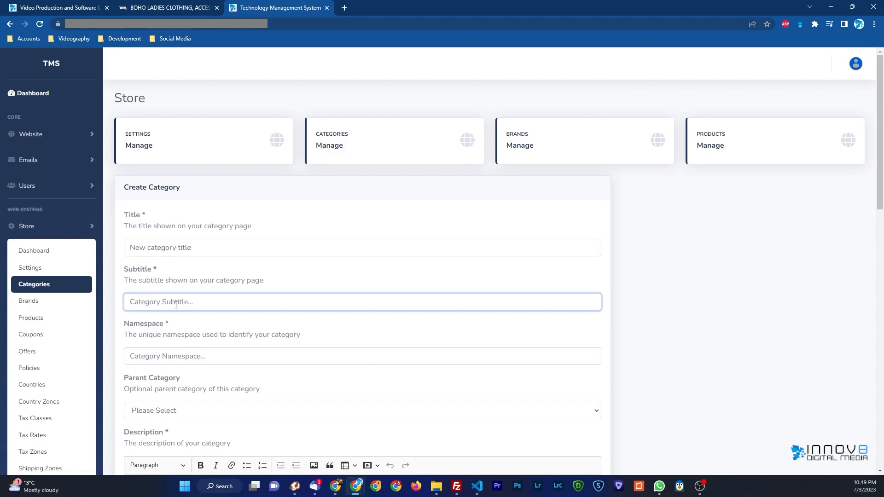
type("New category subtitle")
Enter "new category namespace" as the new category's unique namespace.
scroll(176, 305, "down", 1)
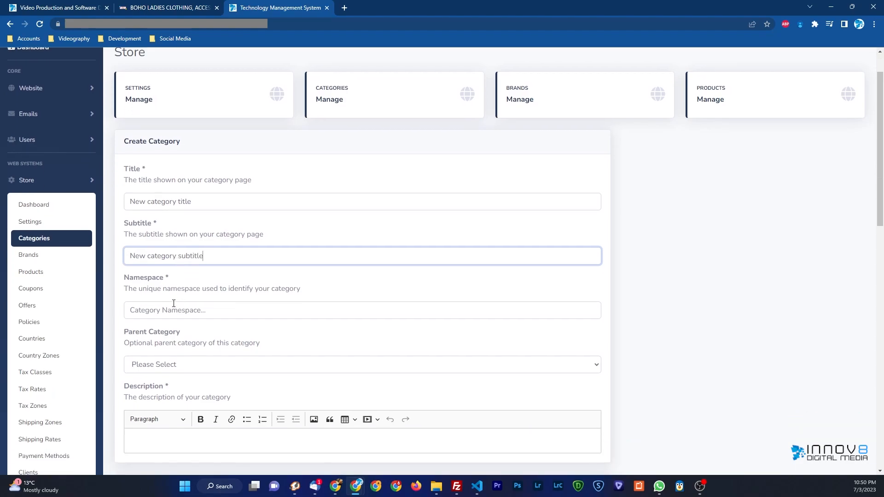
left_click(156, 310)
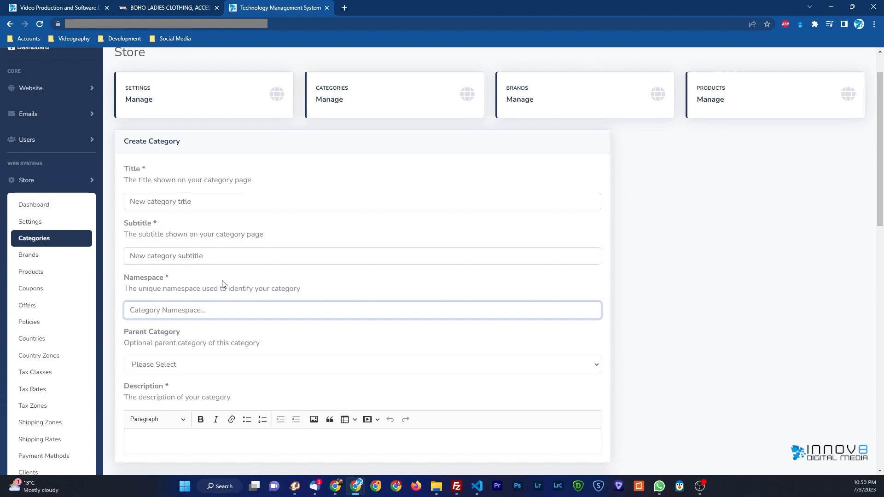
type("new category ")
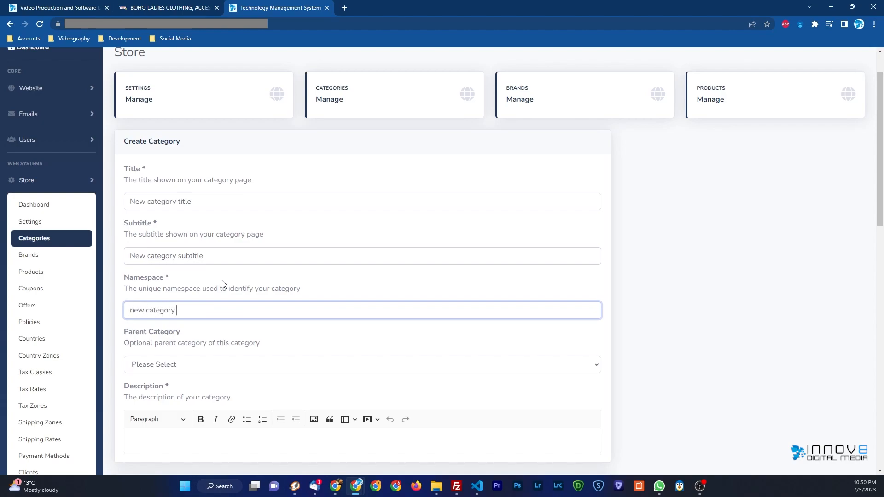
type("namespace")
Set the parent category to Clothing and enter "New category description" as the category's description.
scroll(222, 283, "down", 1)
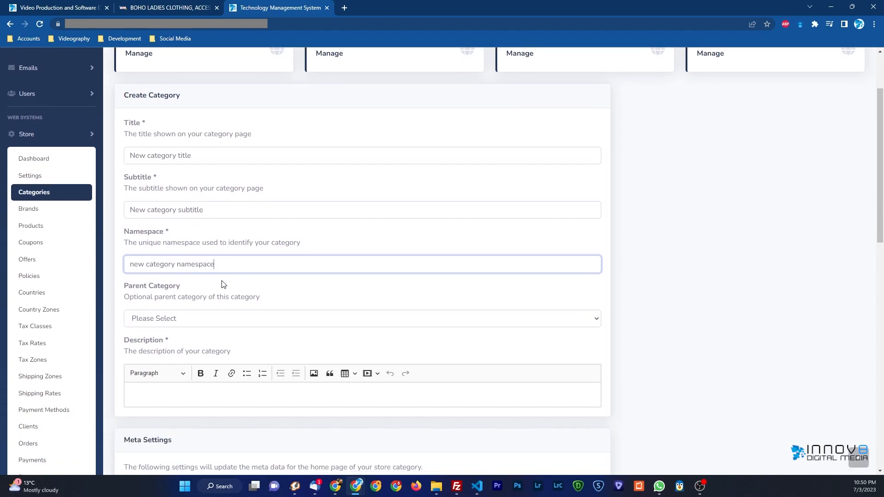
left_click(189, 318)
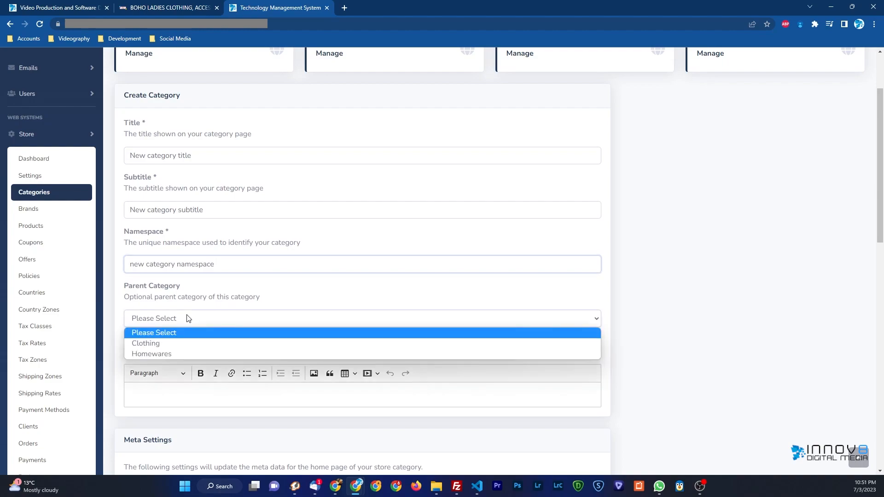
left_click(181, 343)
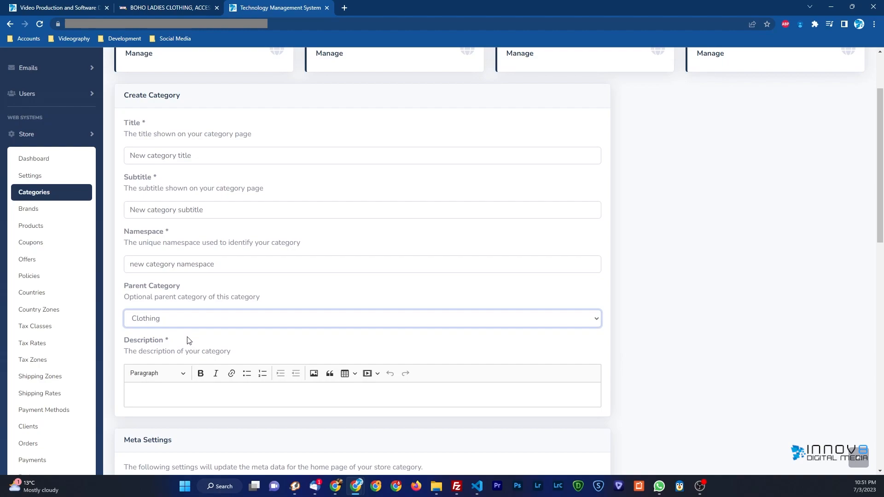
left_click(168, 394)
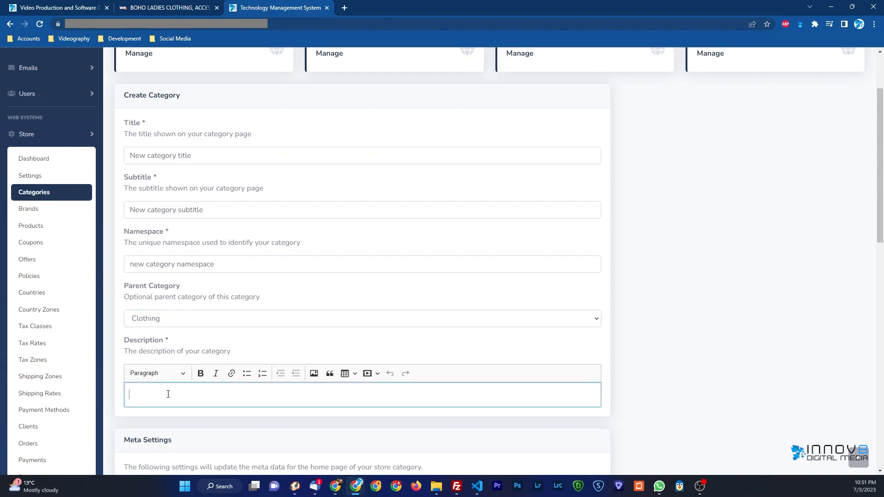
type("New category description")
Enter "New category meta title" as the meta title and "New category meta description" as the meta description.
scroll(209, 352, "down", 3)
scroll(211, 360, "down", 4)
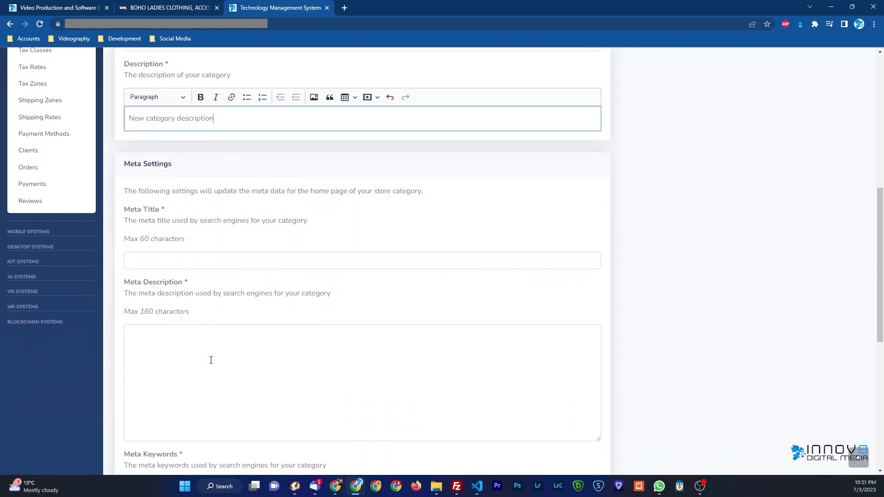
scroll(211, 360, "down", 1)
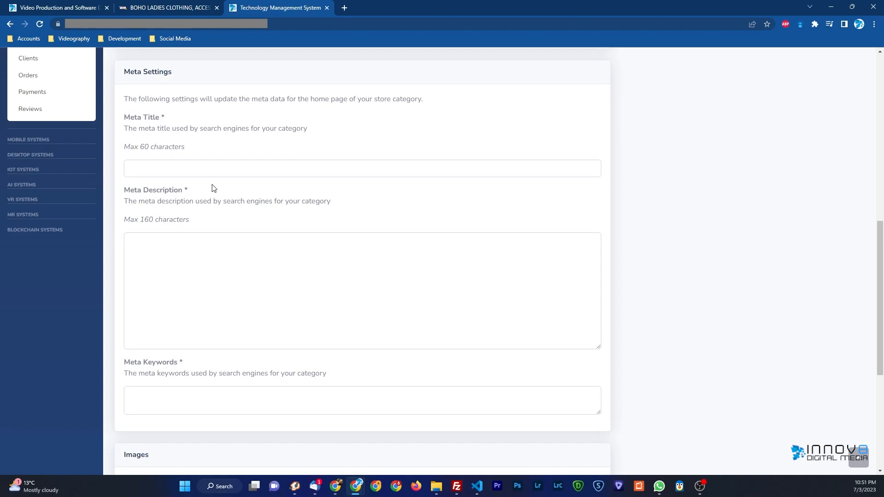
left_click(198, 169)
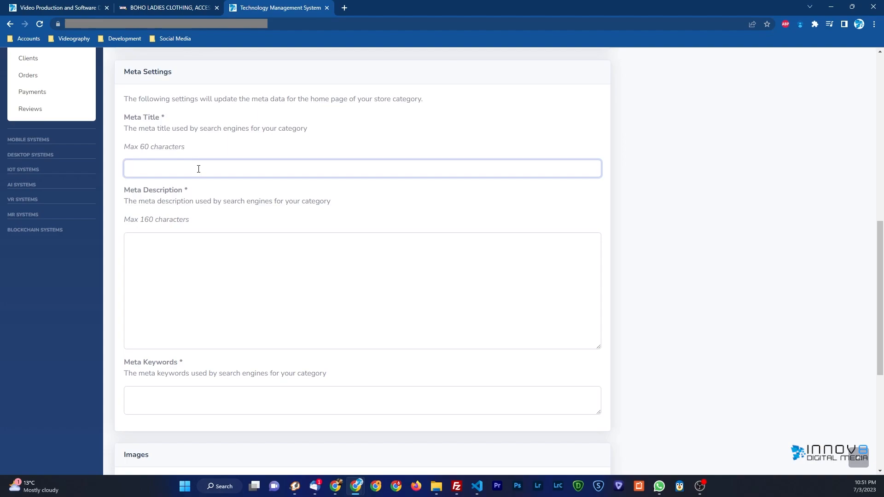
type("New category meta title")
left_click(215, 277)
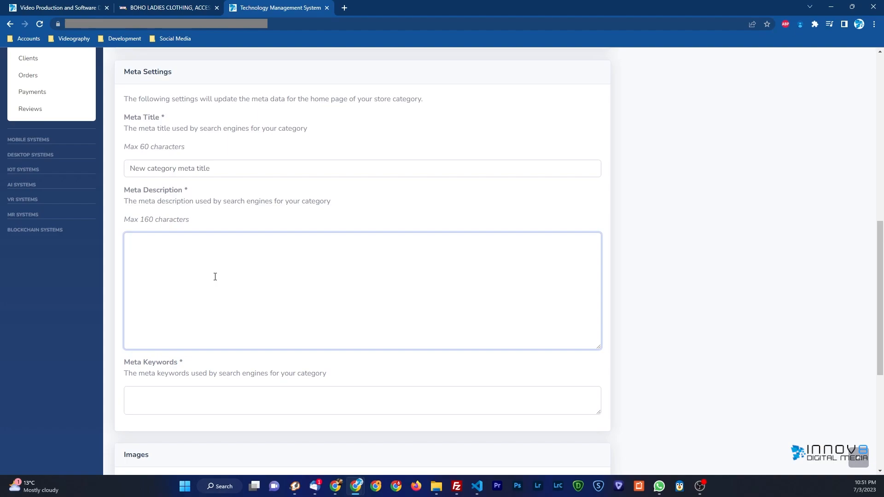
type("New category meta description")
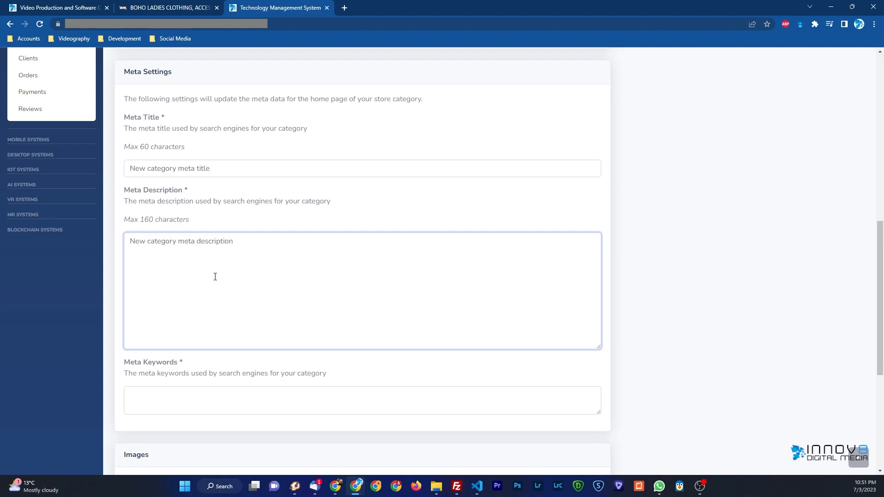
Enter "keyword 1, keyword 2, keyword 3" as the category's meta keywords.
scroll(215, 276, "down", 2)
left_click(201, 308)
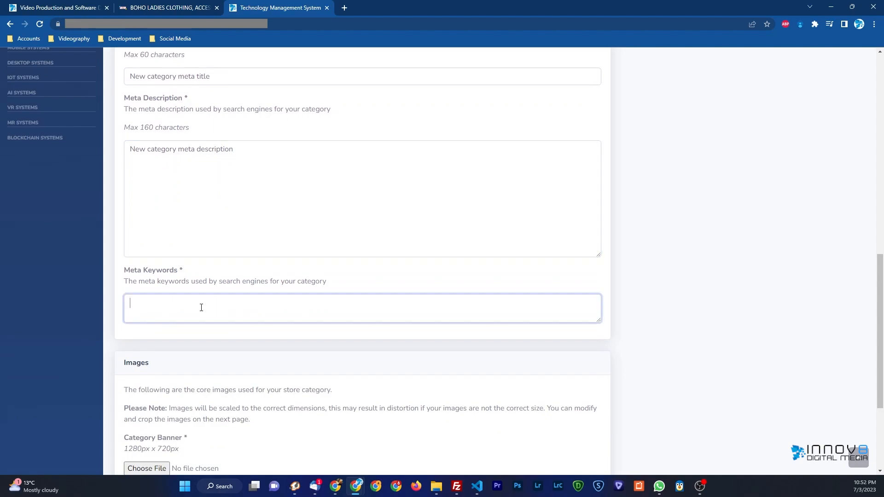
type("keyword 1, keyword 2, keyword 3")
Choose banner.jpg for both the category banner and the category share banner, and create the category.
scroll(209, 337, "down", 2)
scroll(217, 339, "down", 2)
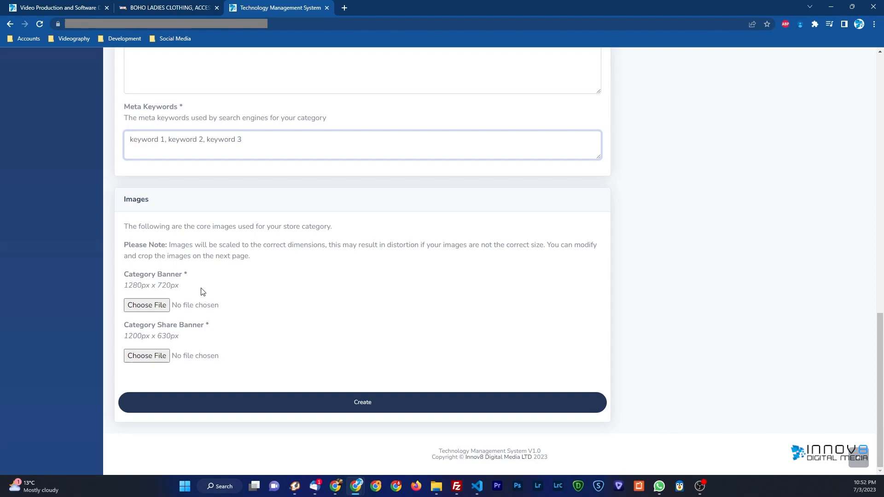
left_click(148, 306)
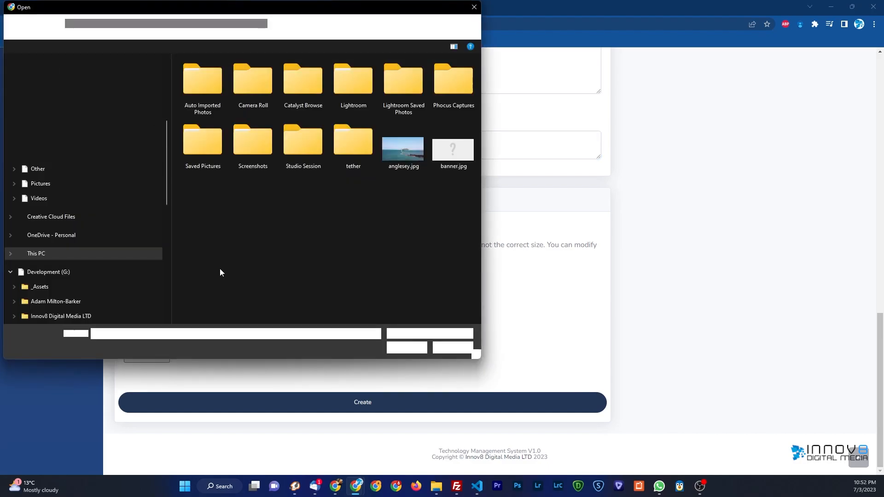
double_click(452, 151)
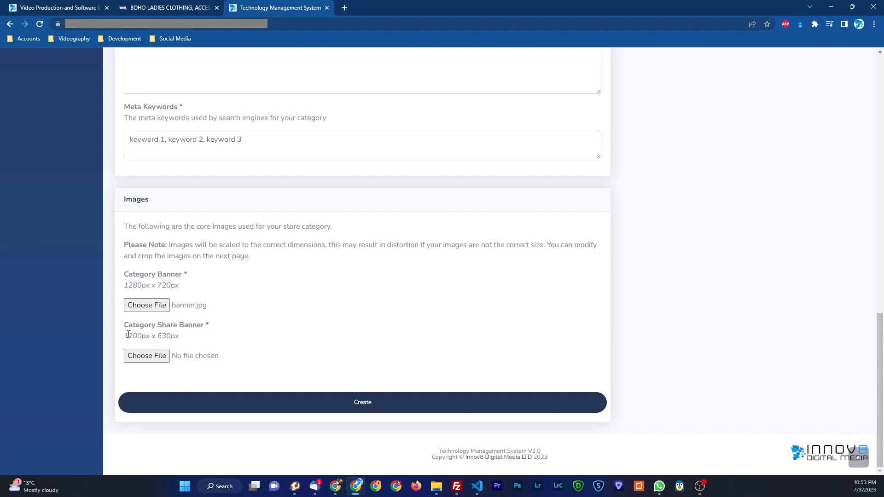
left_click(148, 355)
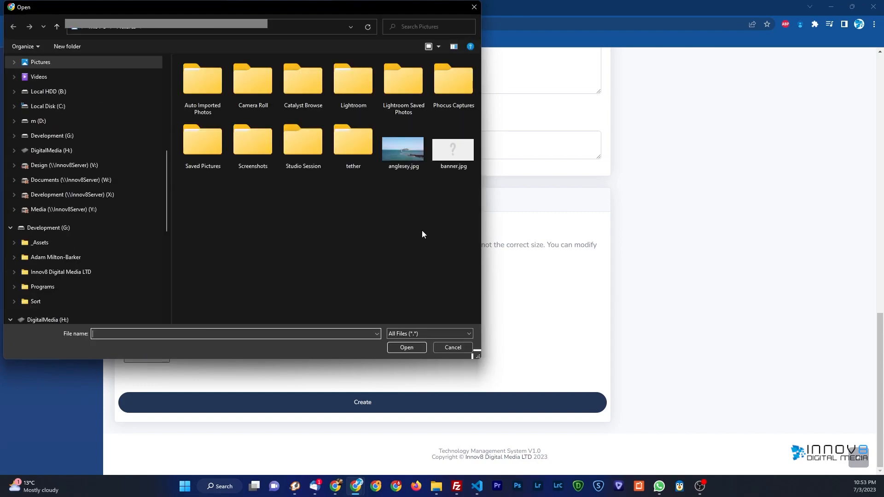
double_click(450, 154)
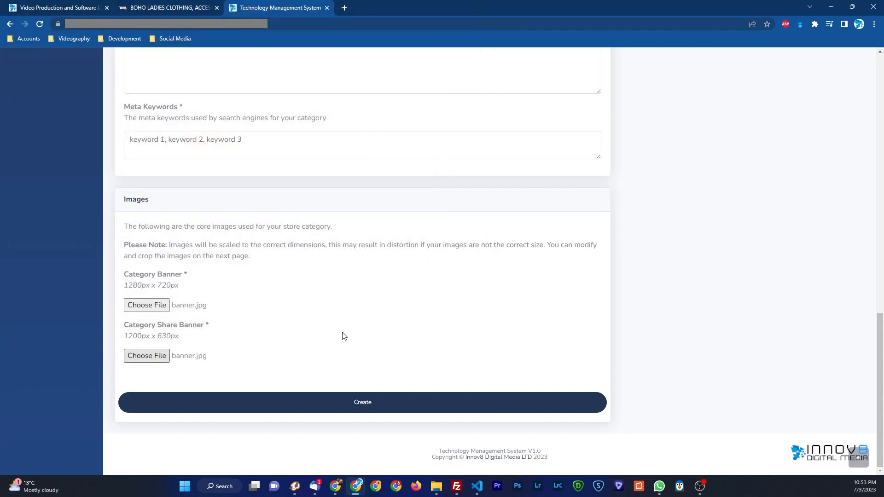
left_click(360, 403)
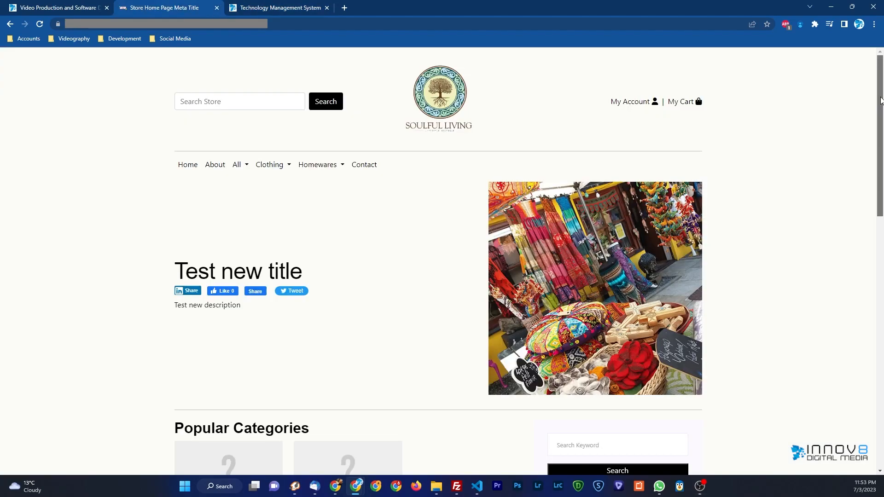
Examine the popular categories and category menu on the storefront home page, and return to the category update form.
scroll(882, 134, "down", 2)
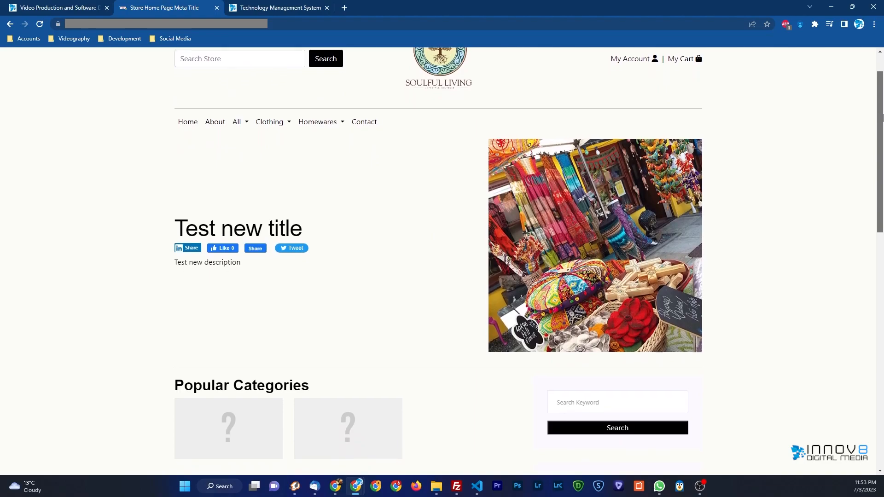
left_click_drag(882, 134, 879, 230)
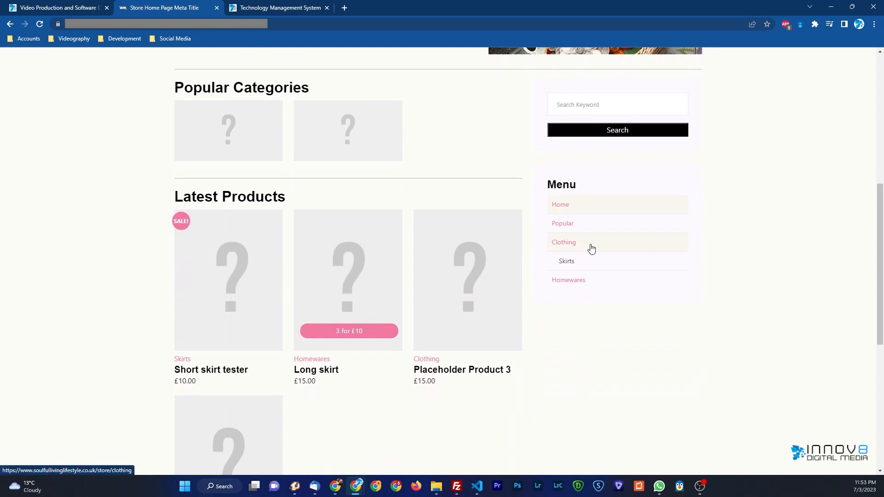
left_click(268, 8)
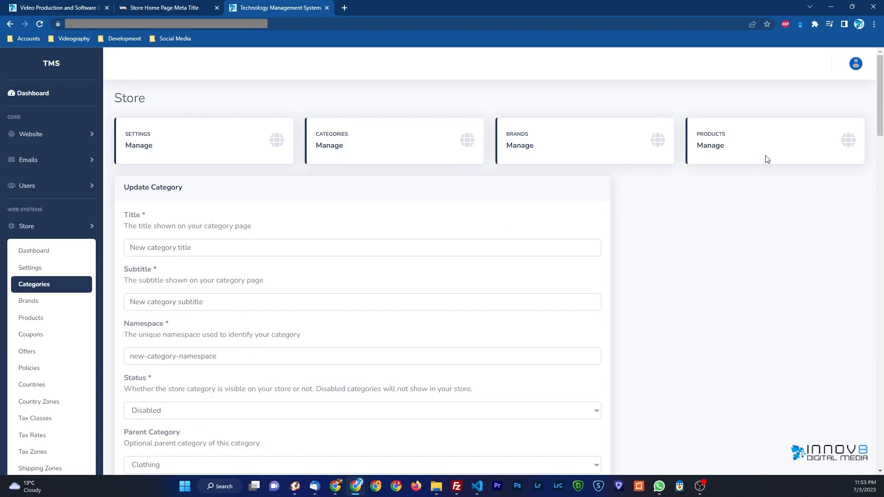
Change the category's title to "New category title updated" and its subtitle to "New category subtitle updated".
mouse_move(879, 92)
left_mouse_down()
mouse_move(881, 282)
mouse_move(882, 80)
left_mouse_up()
left_click(289, 244)
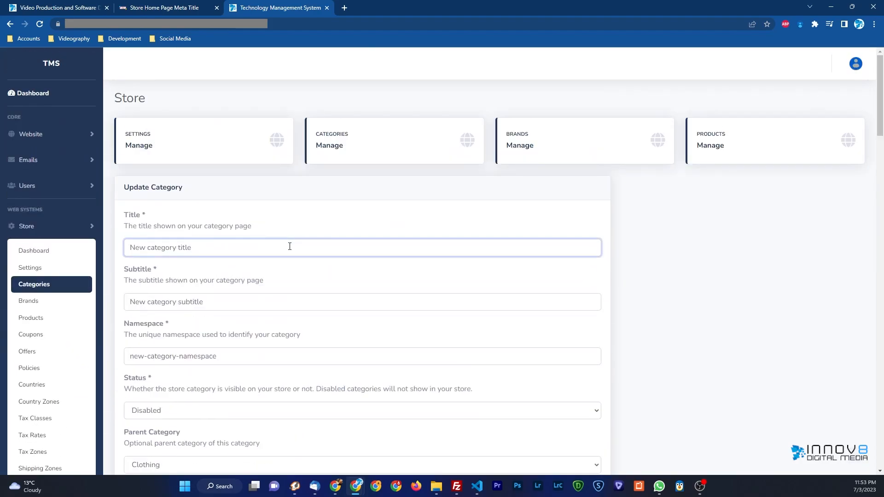
type("updated")
left_click(257, 301)
type("updated")
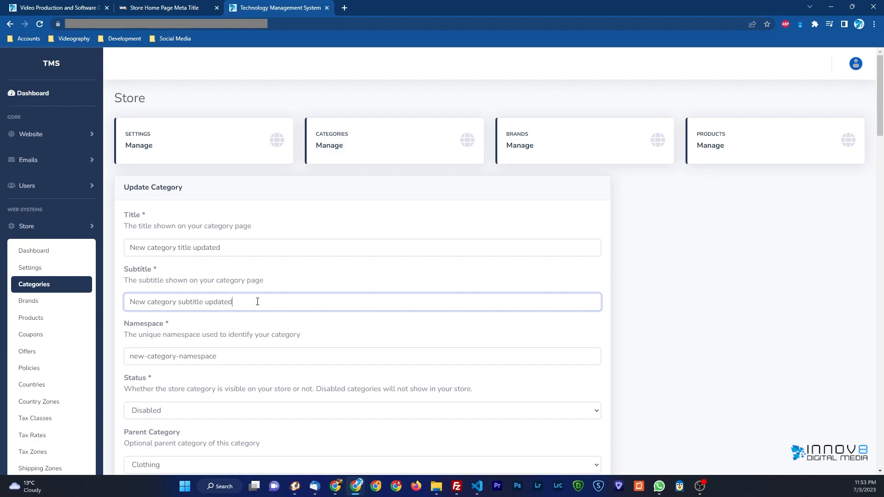
Change the namespace to "new-category-namespace updated" and set the category's status to Enabled.
left_click(232, 358)
type("updated")
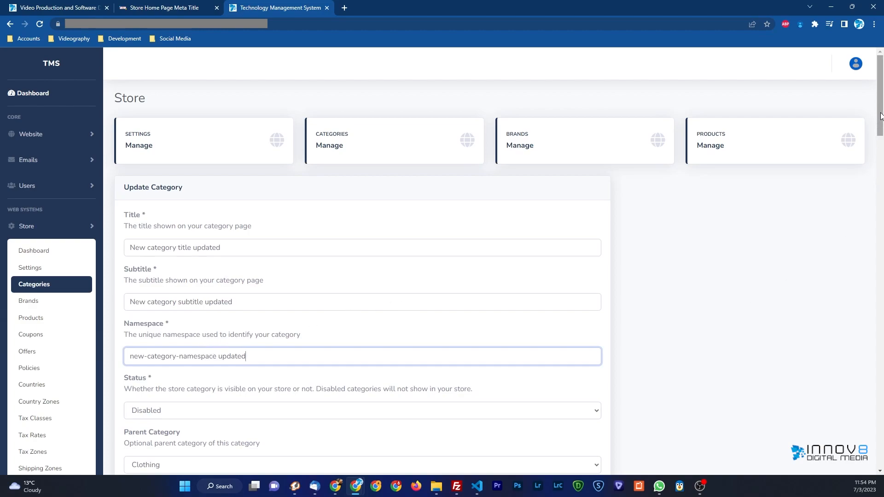
left_click_drag(881, 117, 881, 157)
left_click(168, 187)
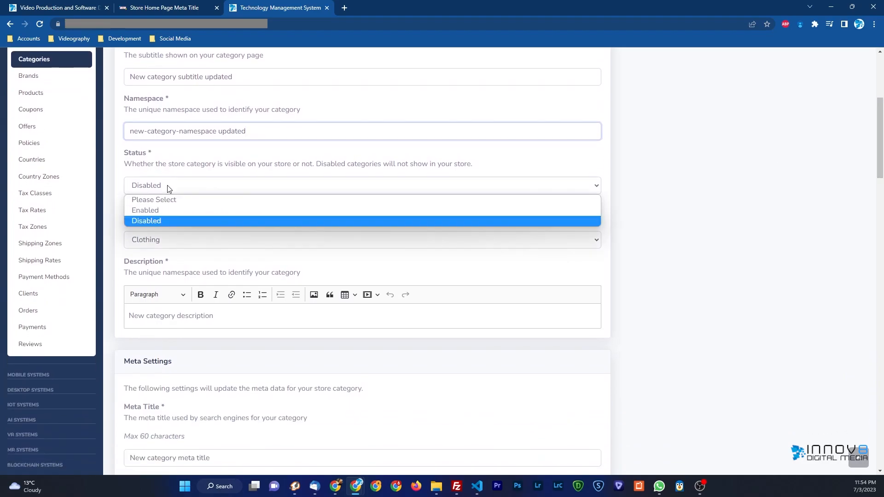
left_click(166, 211)
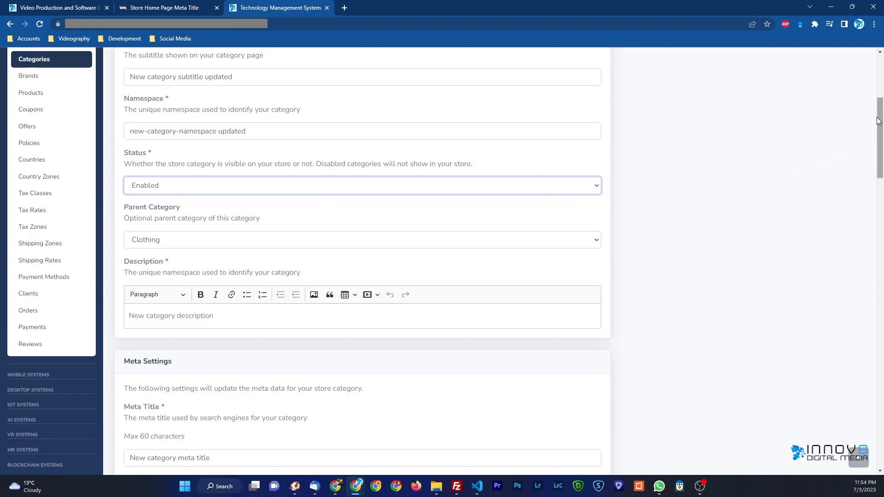
Change the category's description to "New category description udpated".
left_click_drag(880, 118, 880, 128)
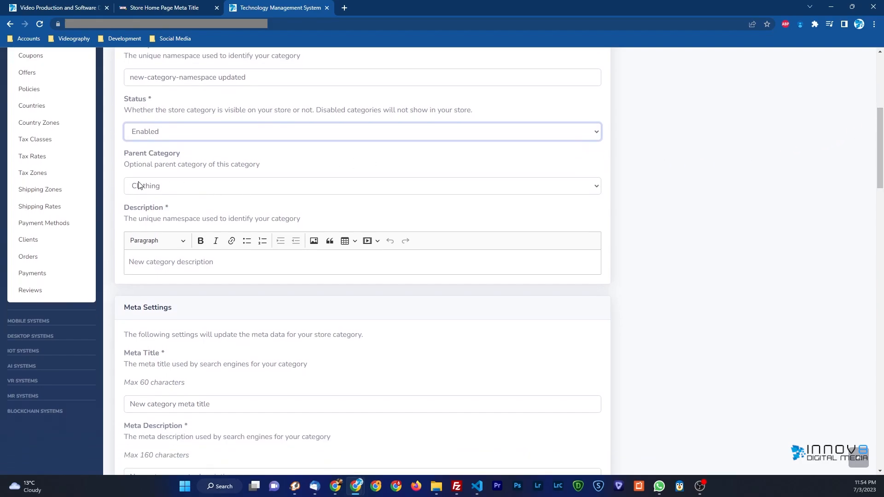
left_click(234, 265)
type("udpated")
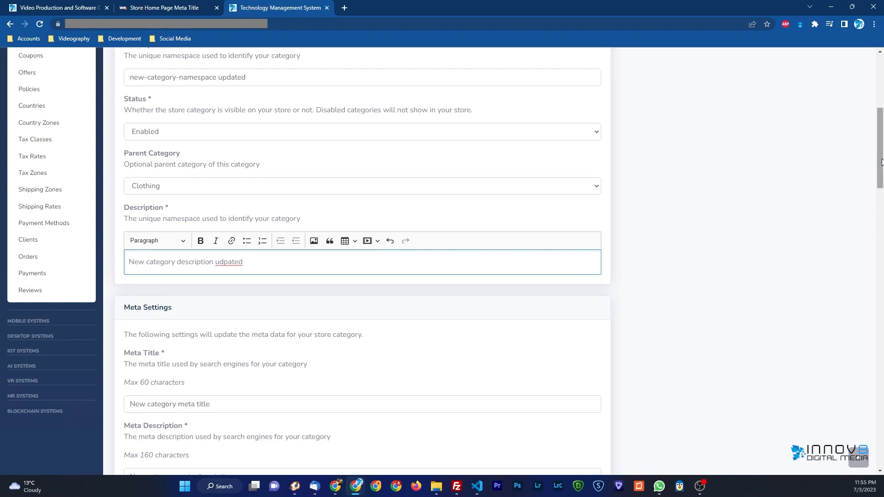
Change the category's meta title to "New category meta title updated".
left_click_drag(881, 162, 881, 215)
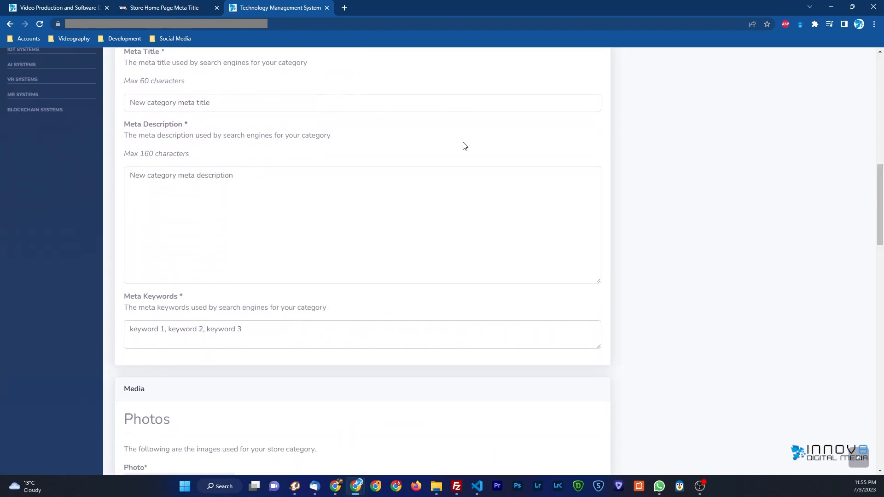
left_click(252, 105)
type("updated")
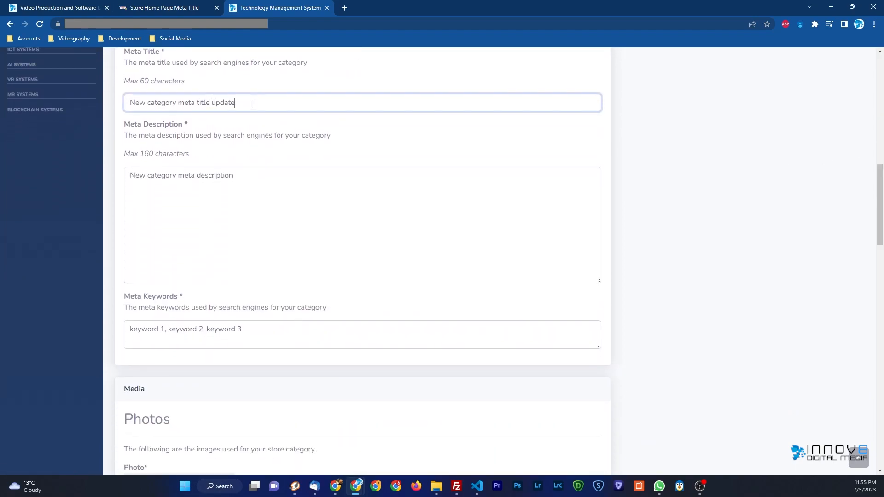
Change the meta description to "New category meta description updated" and the meta keywords to "keyword 1, keyword 2, keyword 3, updated".
left_click(254, 179)
type("updated")
left_click(250, 326)
type("updated")
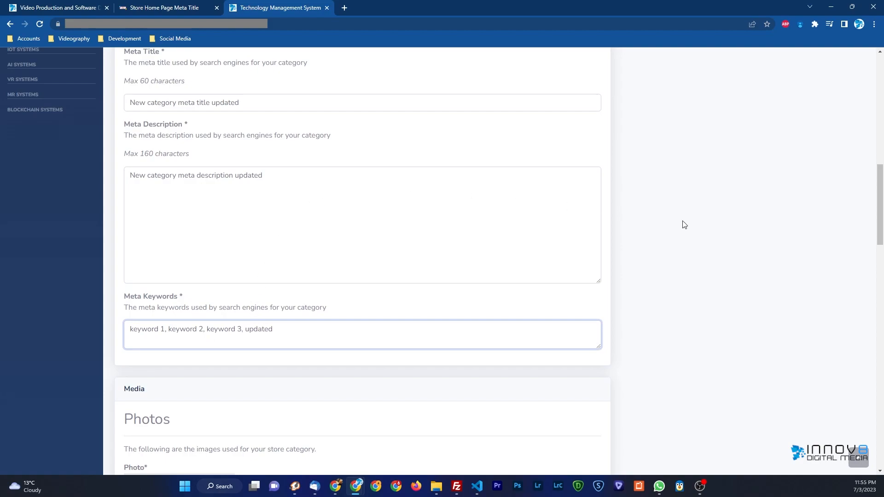
Replace the category photo with anglesey.jpg, cropped to a full-height square around the lighthouse and island.
left_click_drag(880, 202, 877, 190)
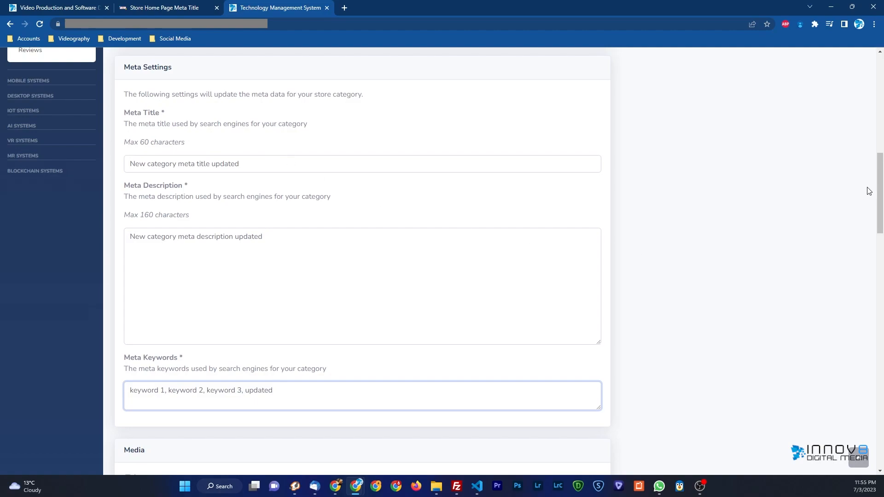
left_click_drag(880, 174, 878, 245)
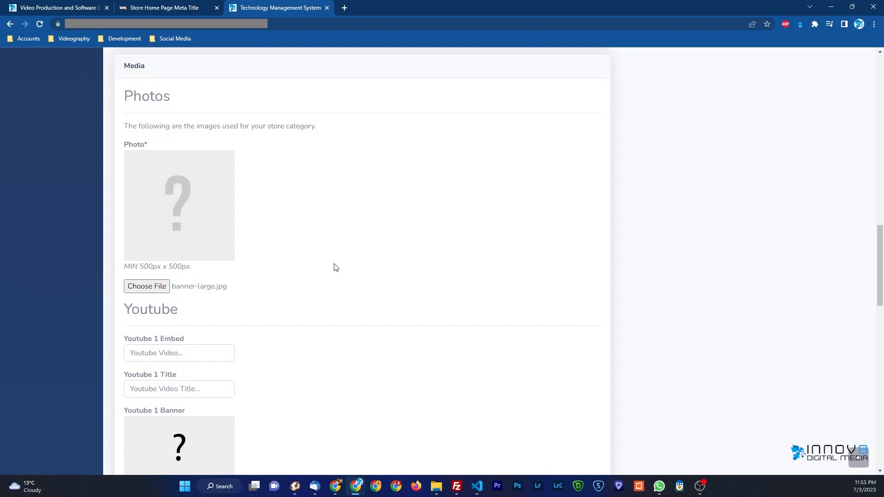
left_click(146, 288)
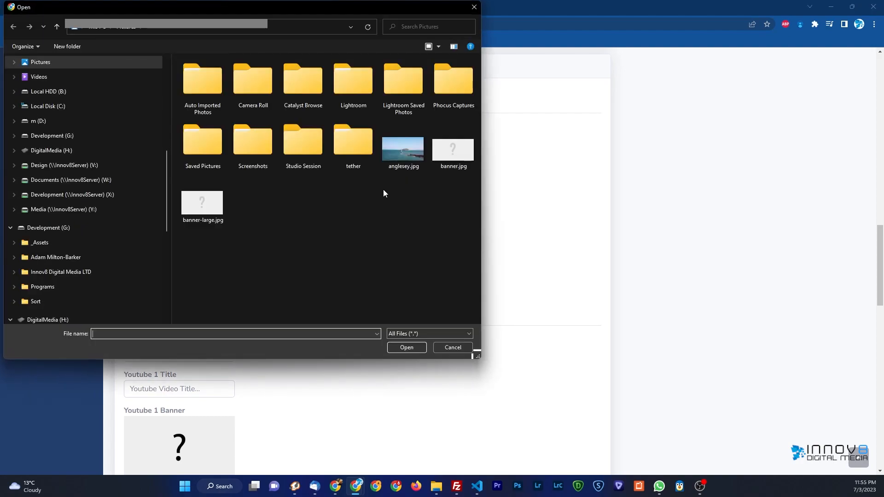
double_click(399, 150)
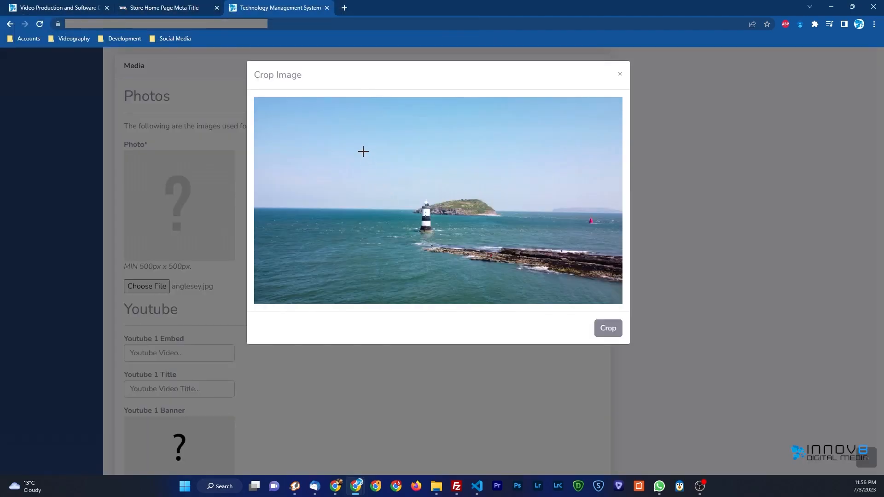
left_click(318, 97)
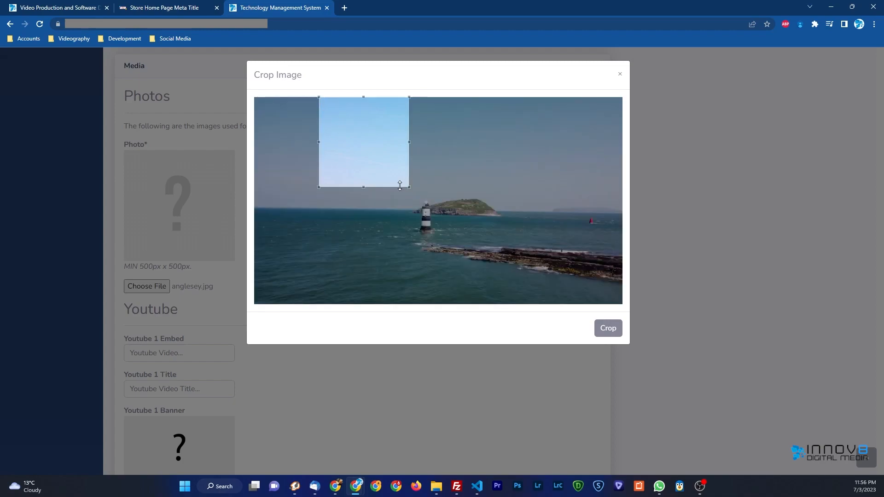
left_click_drag(407, 188, 529, 317)
left_click_drag(423, 226, 431, 229)
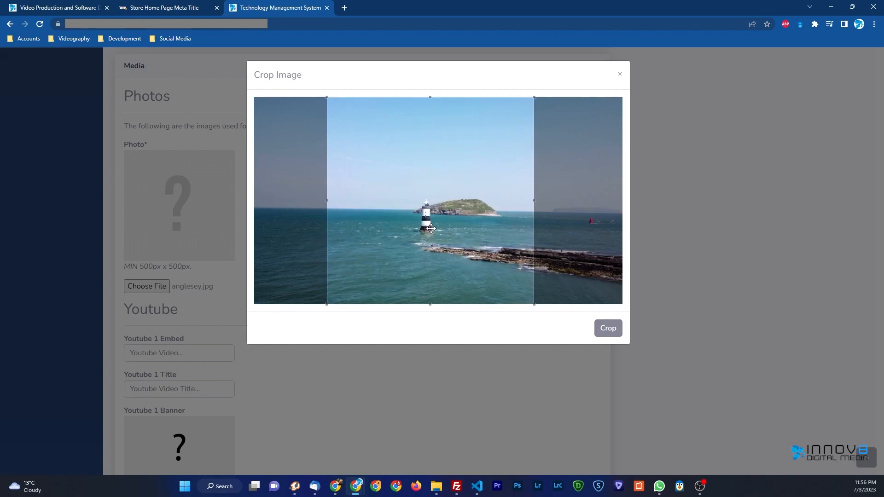
left_click(605, 330)
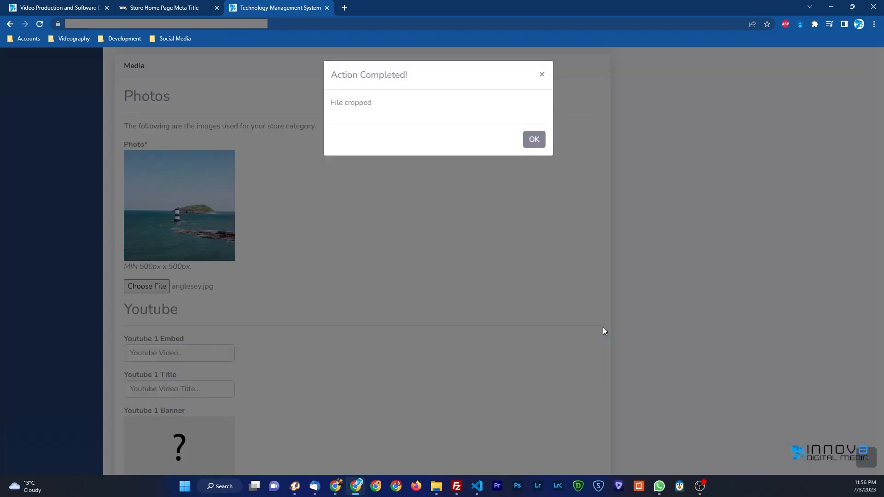
left_click(533, 139)
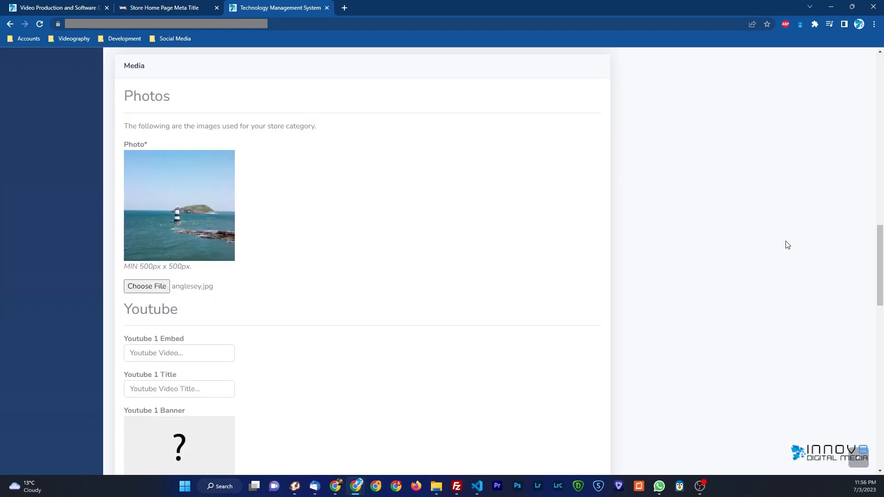
Replace the Category Banner with anglesey.jpg, setting the crop area to cover the whole image.
left_click_drag(880, 239, 881, 271)
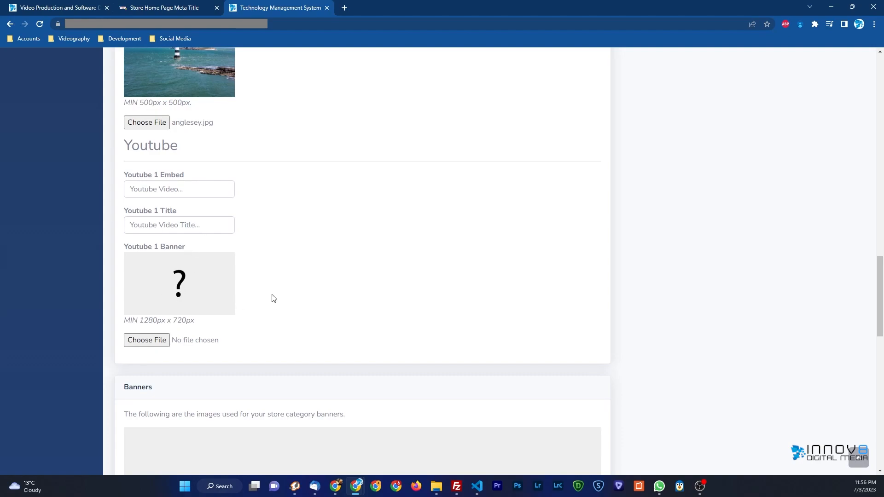
left_click_drag(882, 287, 880, 336)
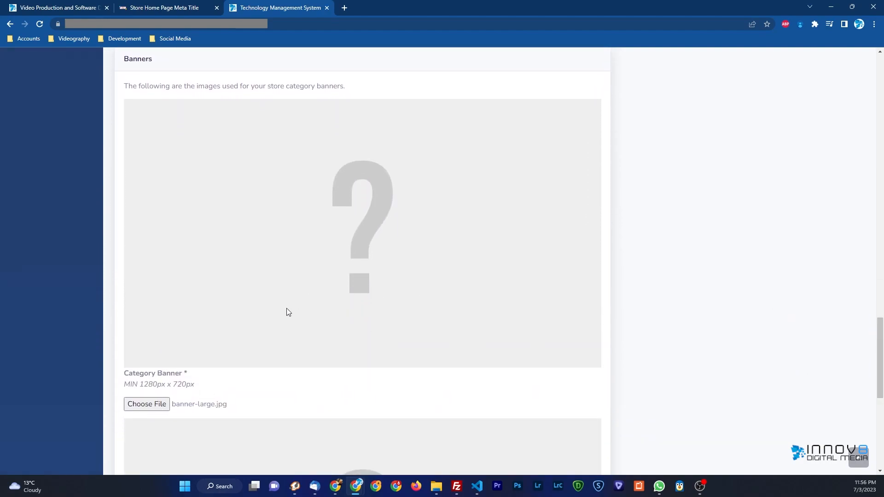
left_click(151, 406)
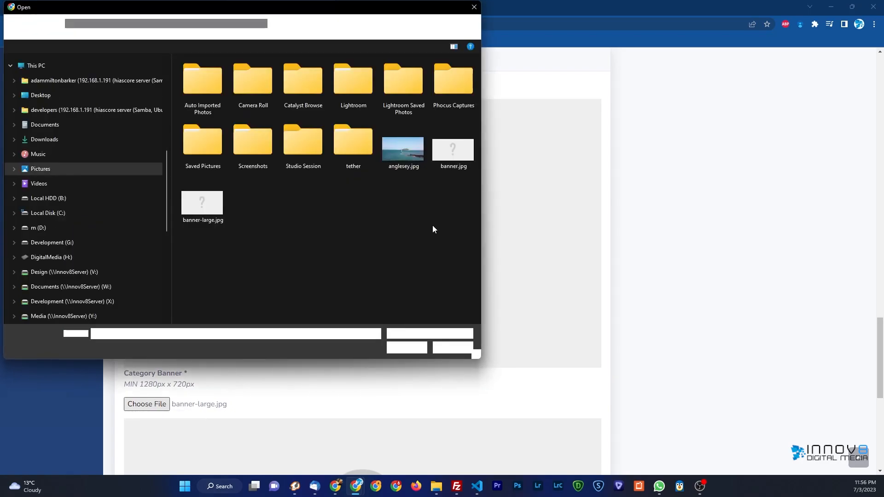
double_click(408, 151)
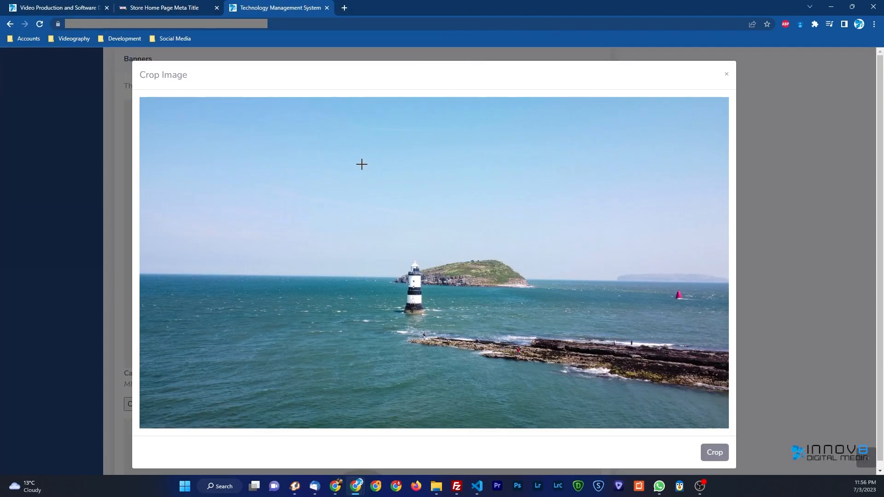
left_click(140, 97)
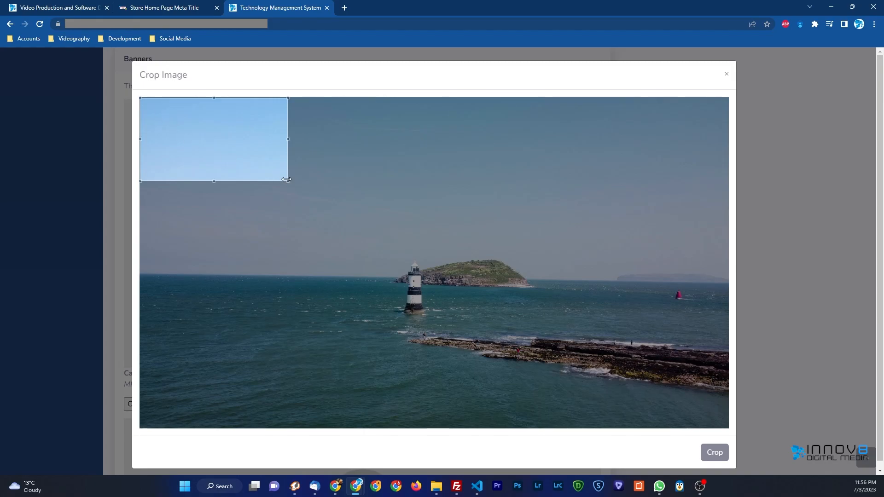
left_click_drag(287, 180, 734, 362)
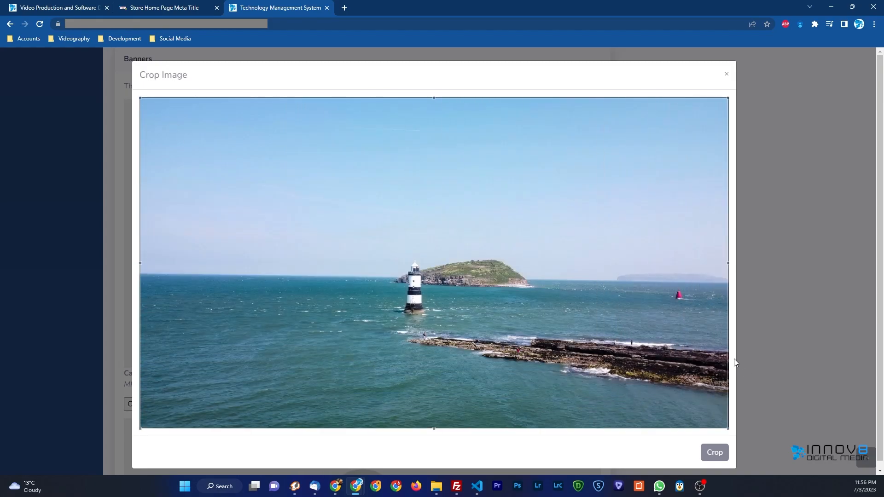
left_click(715, 452)
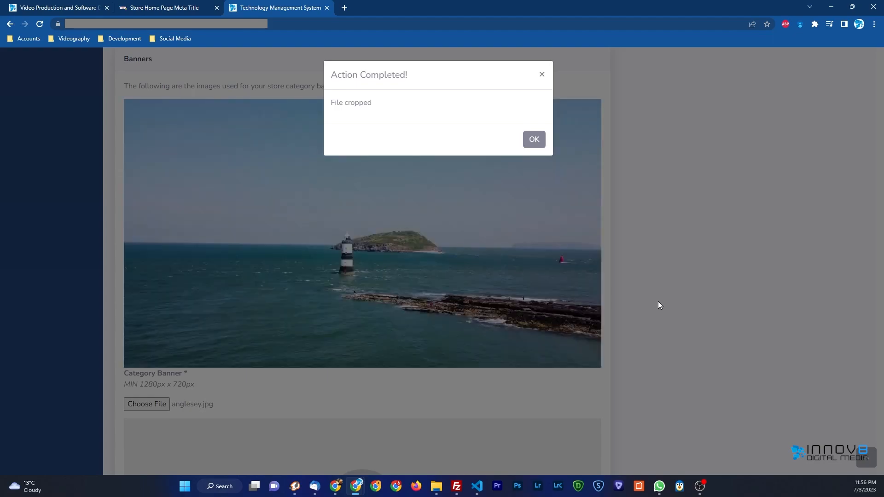
left_click(534, 139)
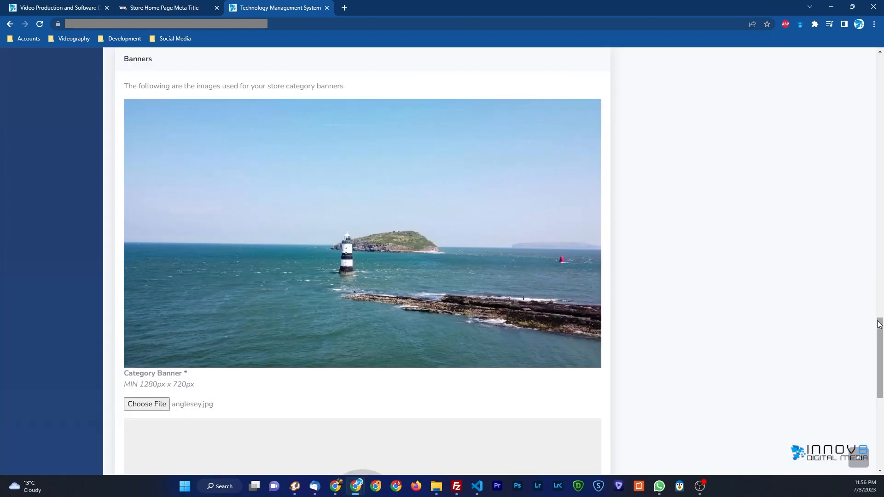
Set the Category Share Banner to anglesey.jpg, cropped to the full image width.
scroll(879, 336, "down", 1)
scroll(880, 337, "down", 5)
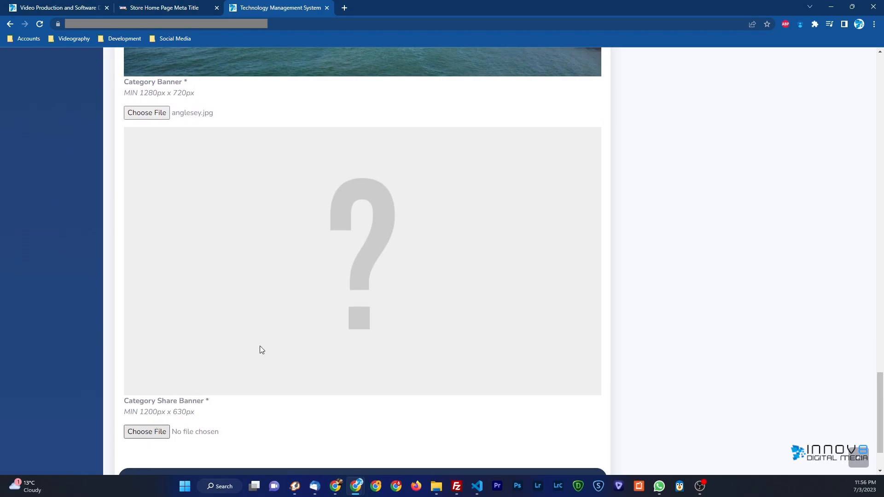
left_click(443, 199)
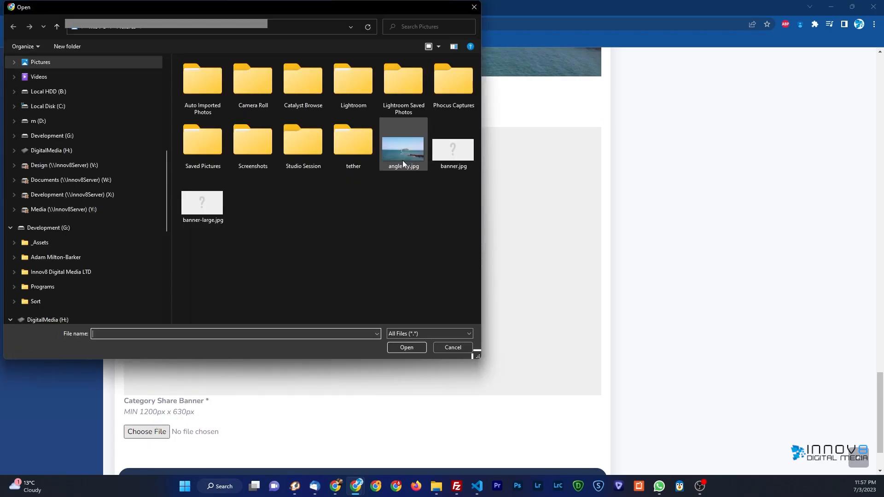
double_click(403, 156)
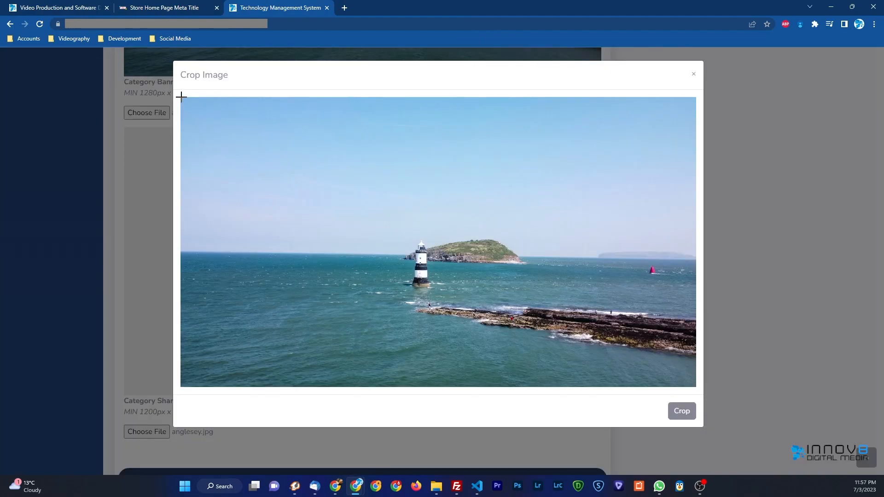
left_click_drag(183, 97, 707, 348)
left_click_drag(480, 214, 481, 226)
left_click(675, 415)
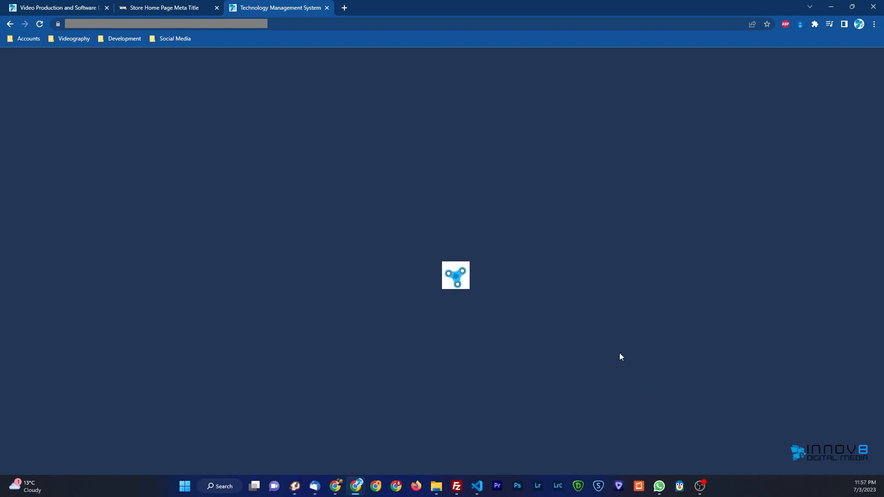
left_click(534, 141)
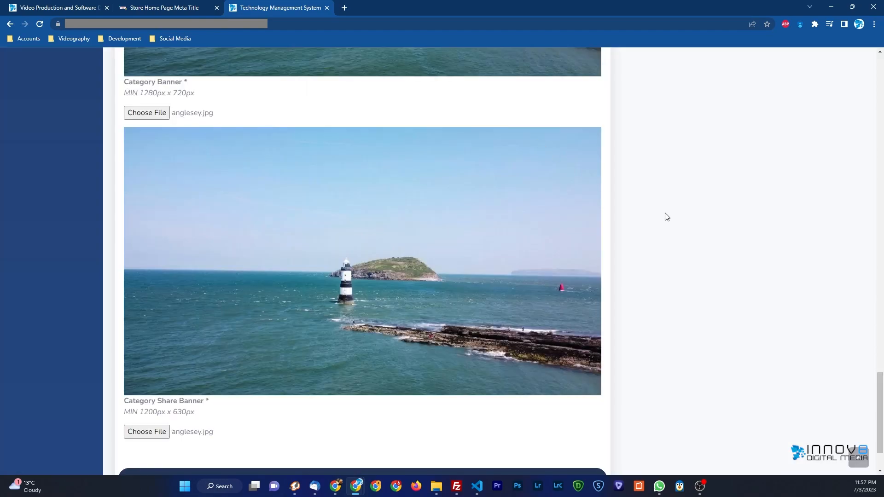
Submit the category update and dismiss the confirmation.
scroll(664, 217, "down", 3)
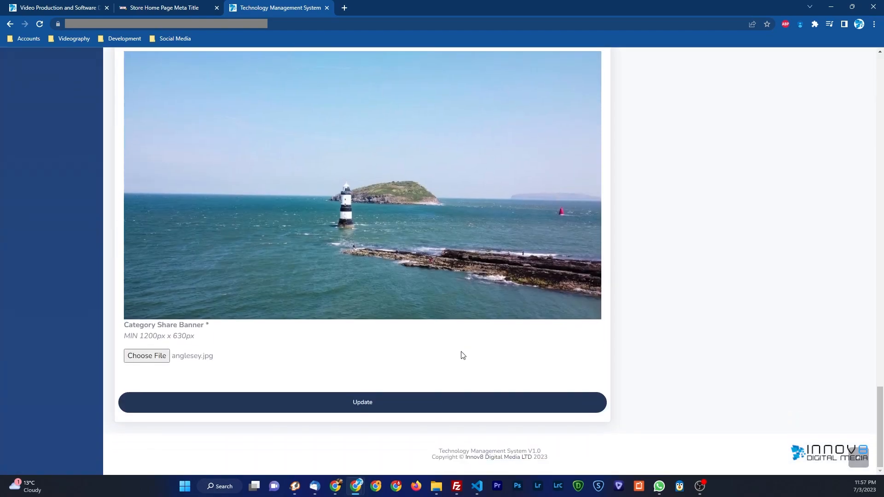
left_click(366, 404)
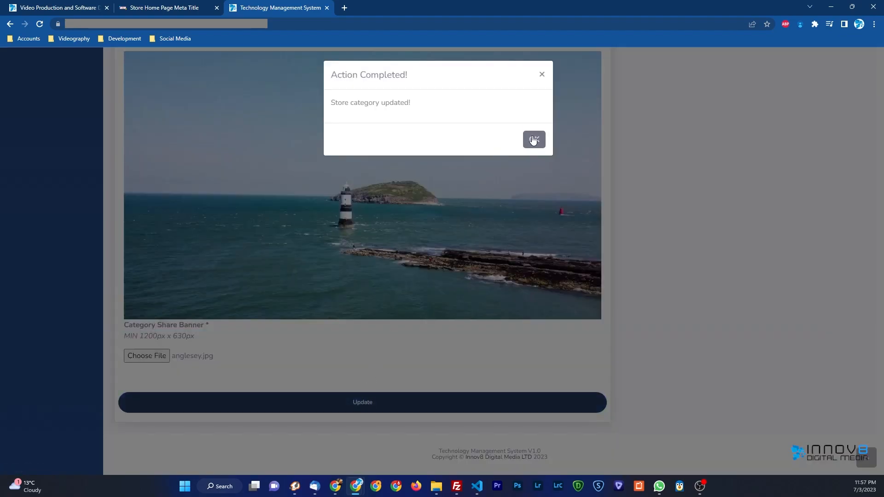
left_click(534, 140)
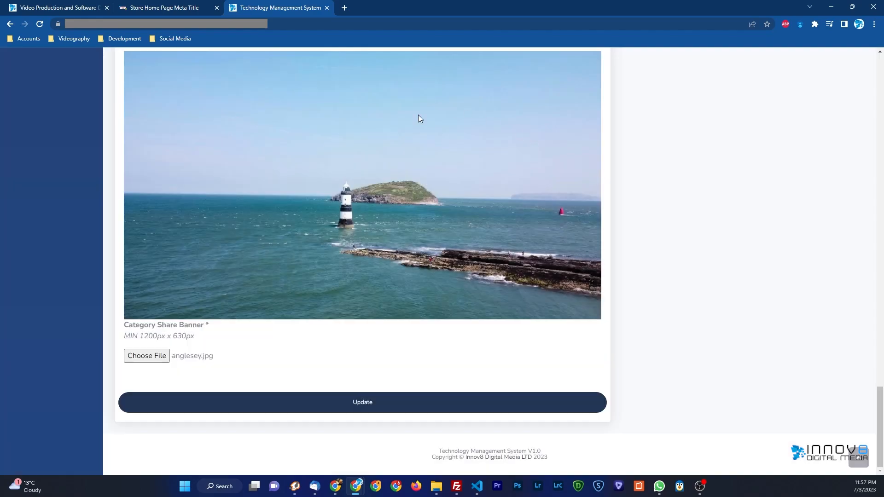
Reload the storefront and open the "New category title updated" page to check its title, description and photo.
left_click(179, 11)
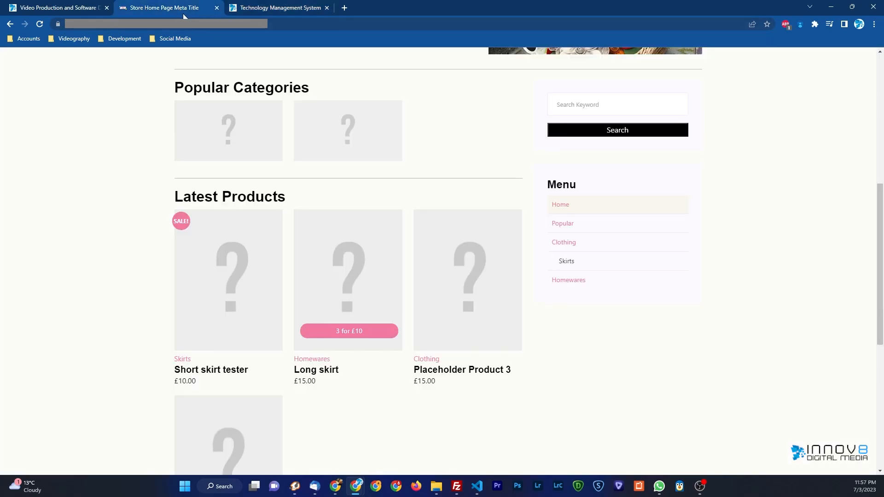
left_click(41, 24)
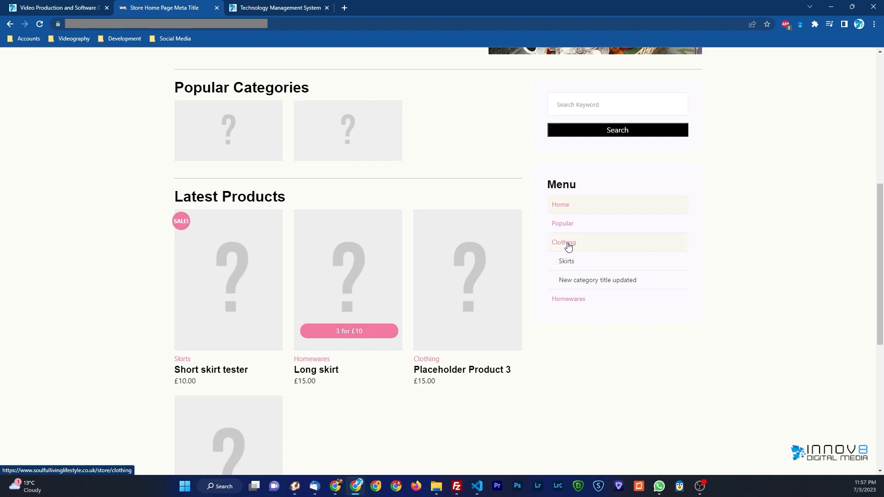
left_click(587, 286)
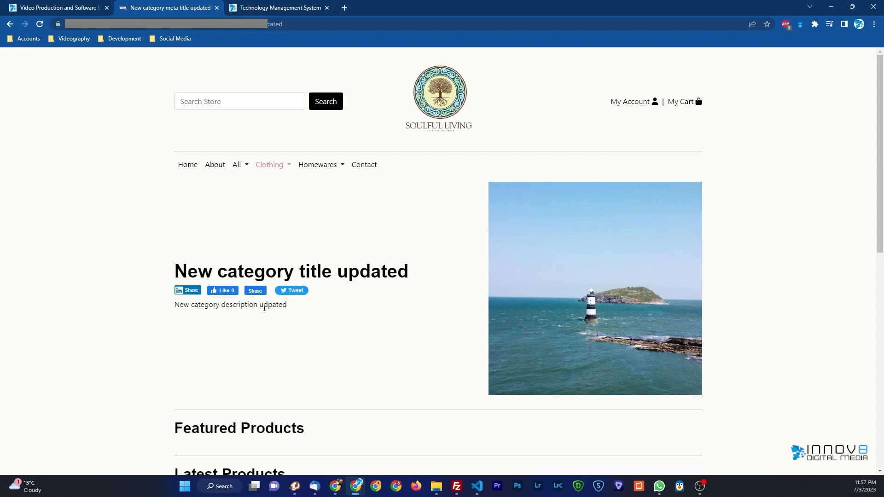
double_click(262, 305)
left_click(315, 335)
mouse_move(880, 126)
left_mouse_down()
mouse_move(882, 289)
mouse_move(882, 119)
left_mouse_up()
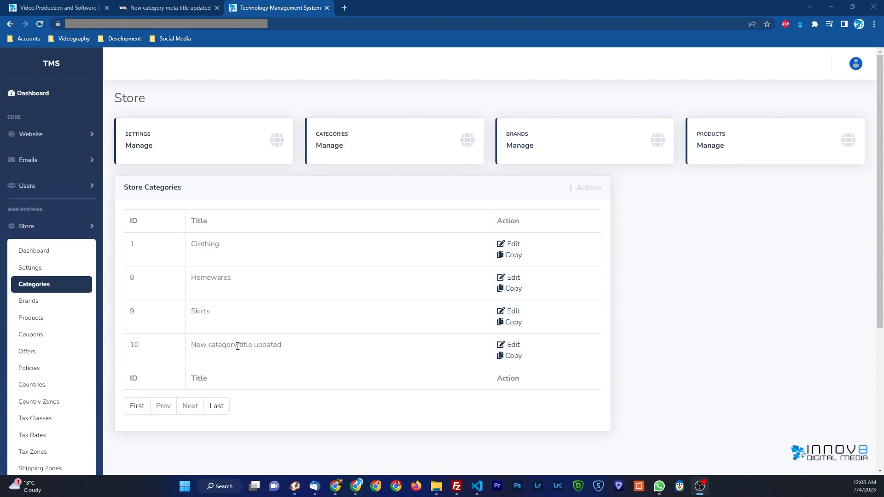
Edit the "New category title updated" category to clear its parent category back to "Please Select" and submit the update.
left_click(515, 347)
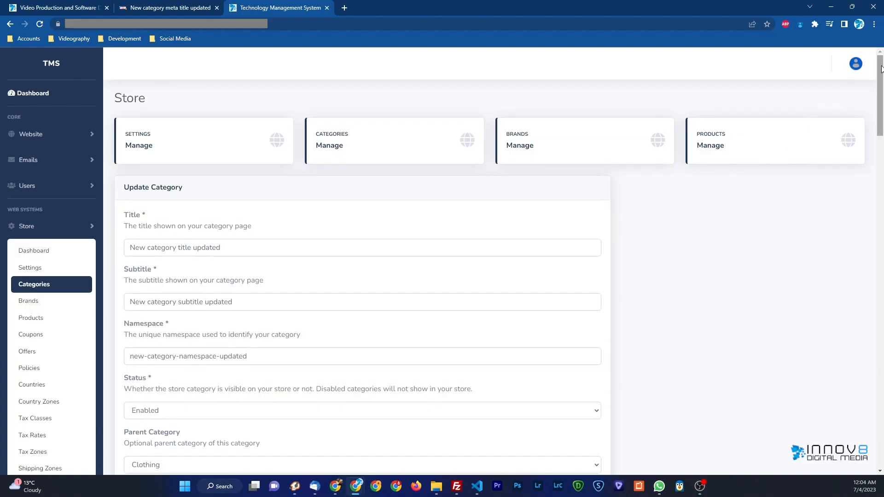
left_click_drag(881, 68, 881, 110)
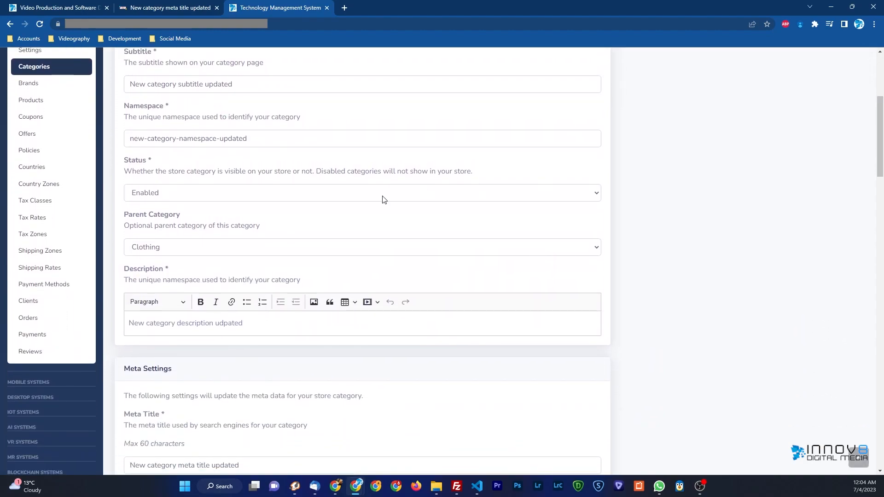
left_click(176, 248)
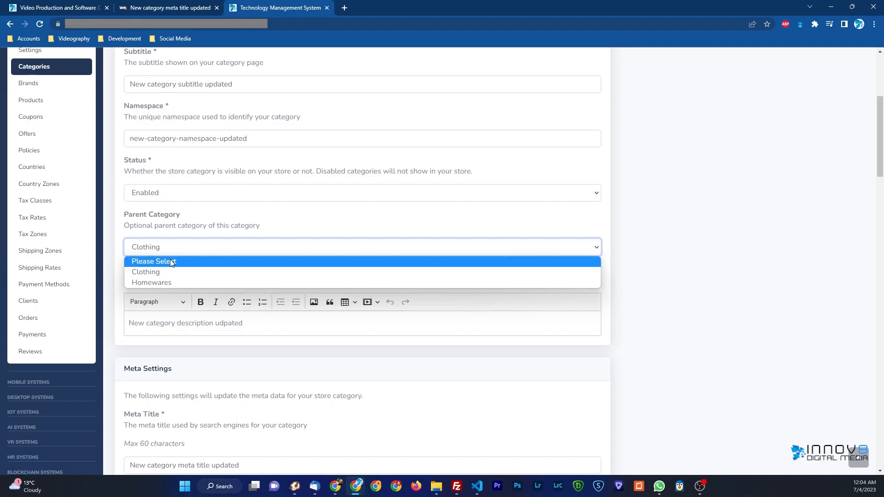
left_click(171, 261)
left_click_drag(879, 160, 876, 215)
scroll(866, 270, "down", 20)
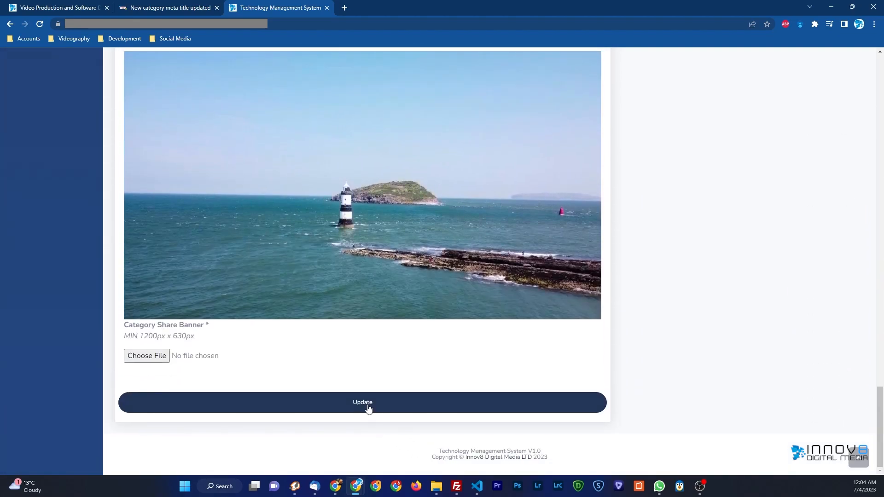
left_click(369, 409)
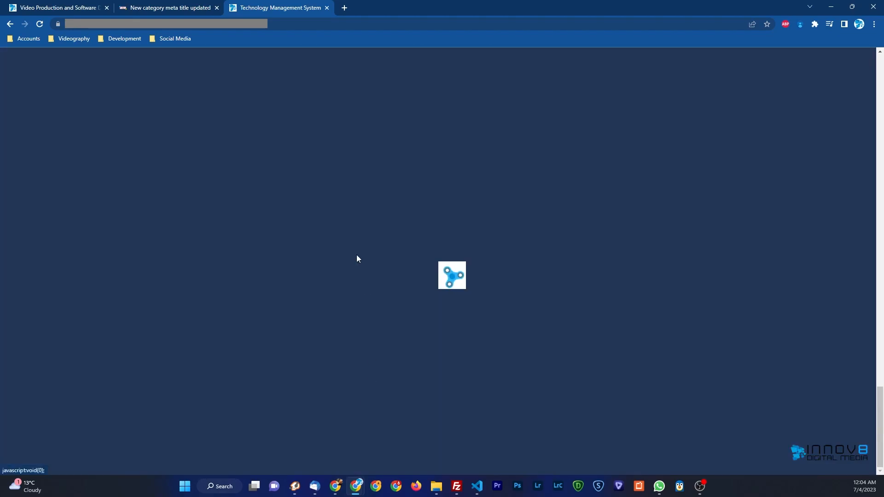
Return to the storefront and refresh the home page to check where the category sits in the menu.
left_click(168, 7)
key("F5")
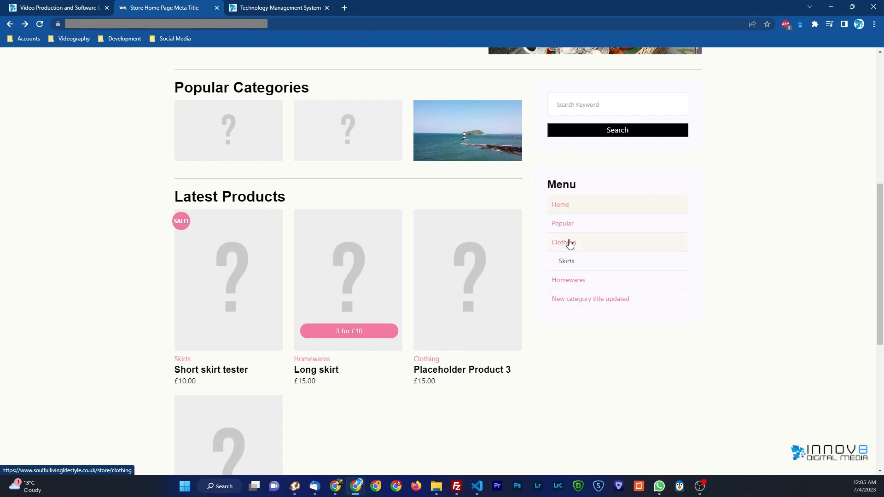
Open the "New category title updated" page from the storefront menu to check its title, description and photo.
left_click(576, 300)
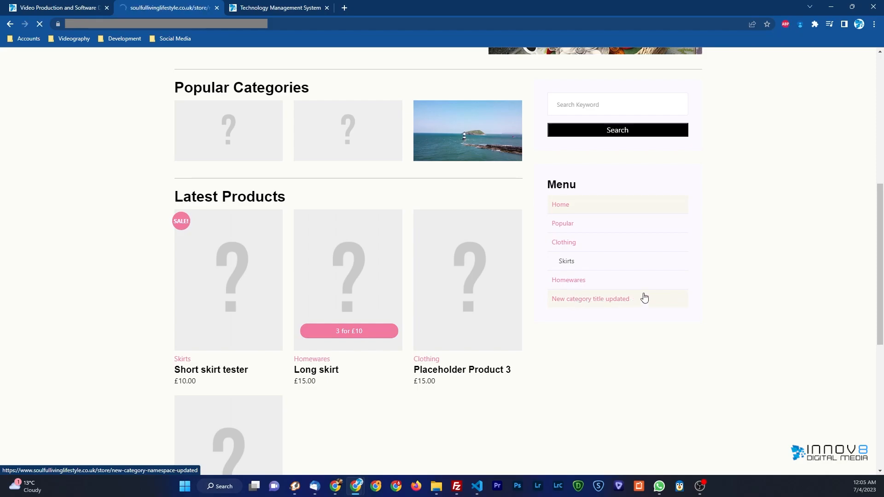
mouse_move(876, 87)
left_mouse_down()
mouse_move(874, 229)
mouse_move(874, 78)
left_mouse_up()
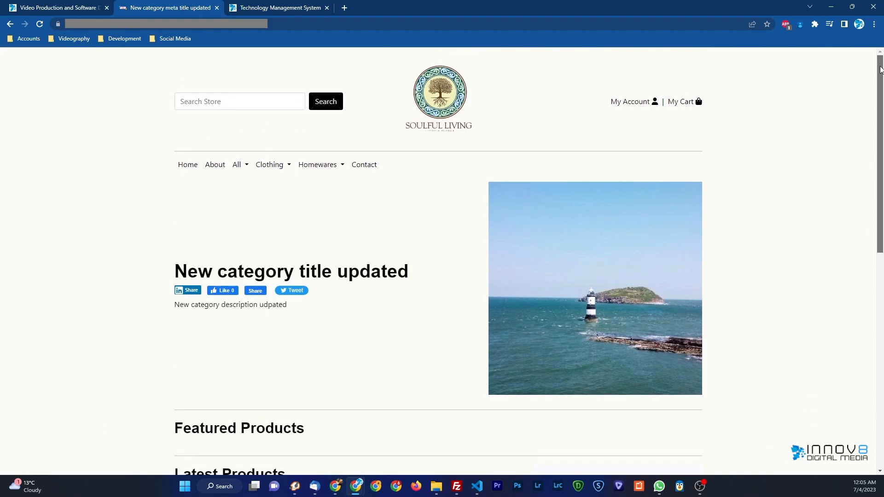
Switch back to the Technology Management System and start a copy of the Clothing category from the store category list.
left_click(289, 8)
left_click(529, 139)
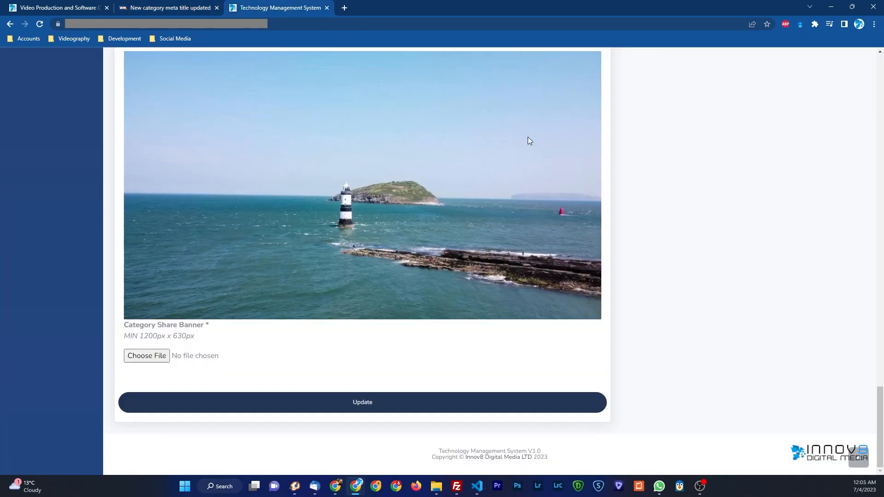
scroll(881, 64, "up", 20)
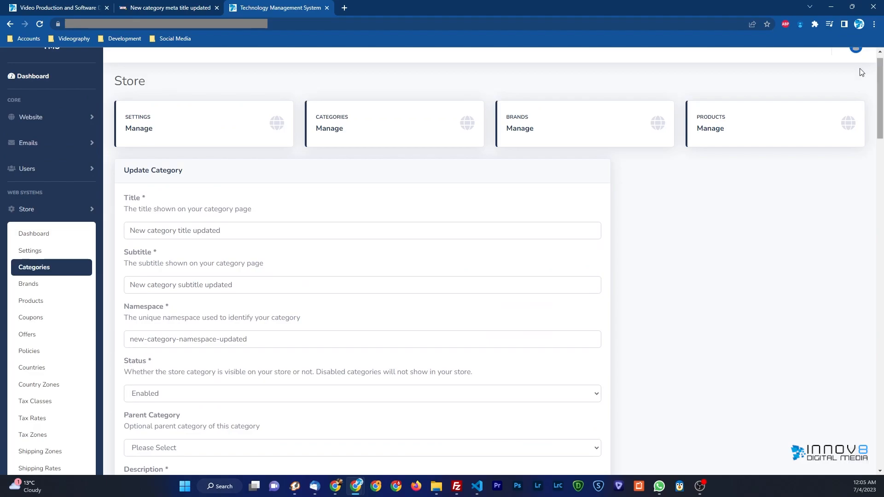
left_click(39, 271)
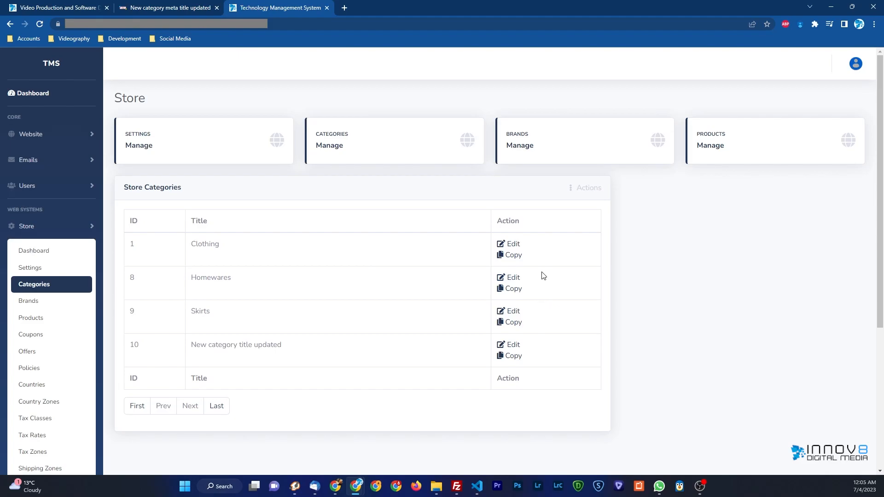
left_click(516, 261)
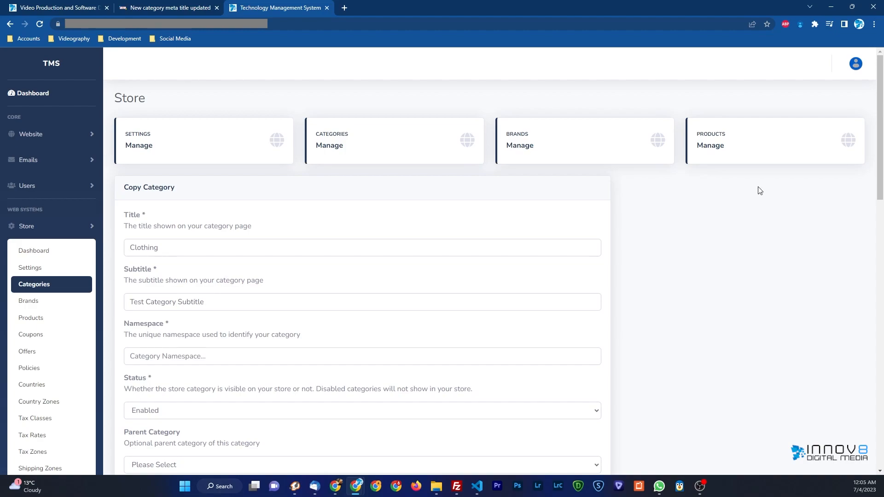
Enter "test copy category" as the namespace of the copied category.
left_click_drag(881, 90, 878, 144)
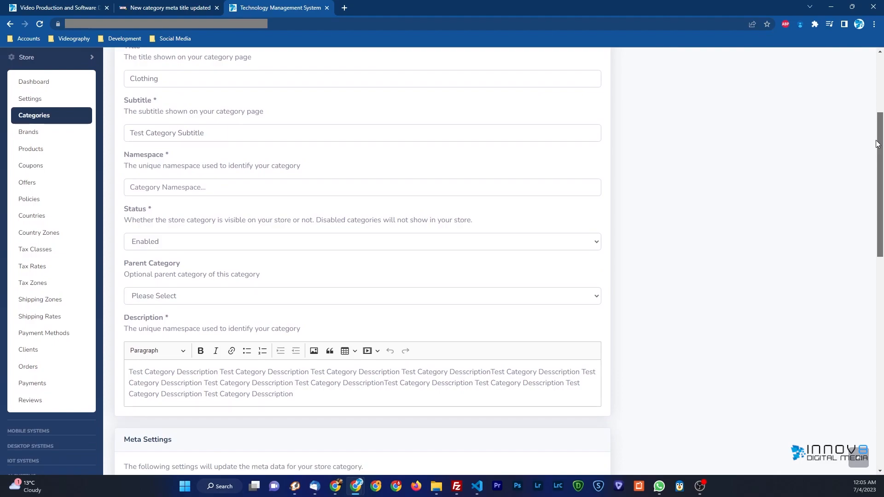
left_click(177, 187)
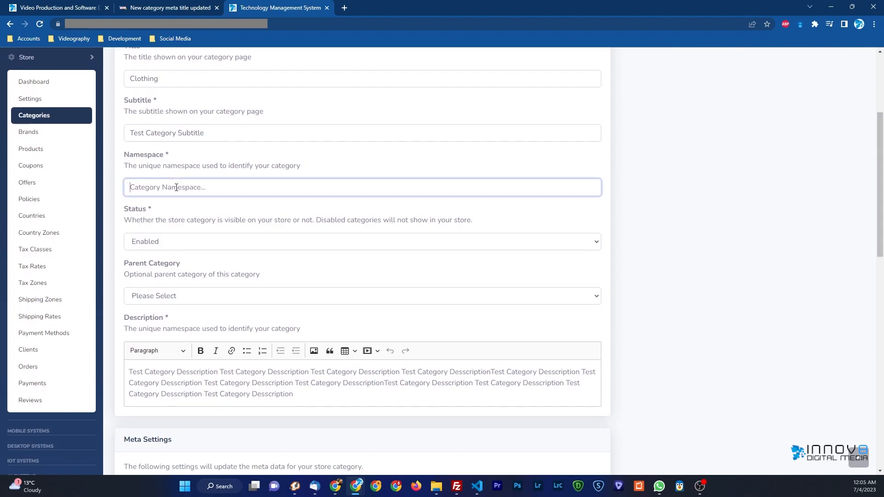
type("test copy category")
Choose banner-large.jpg for both the category banner and the share banner, and try to create the category.
left_click_drag(877, 151, 862, 349)
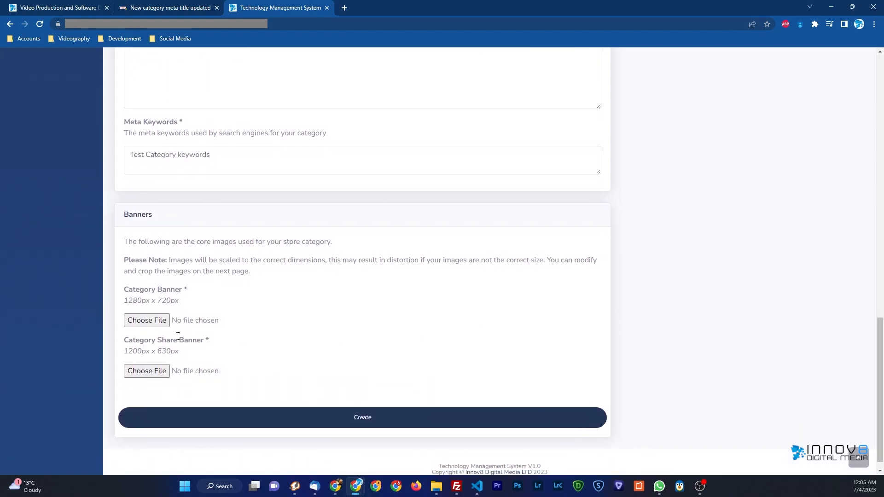
left_click(140, 321)
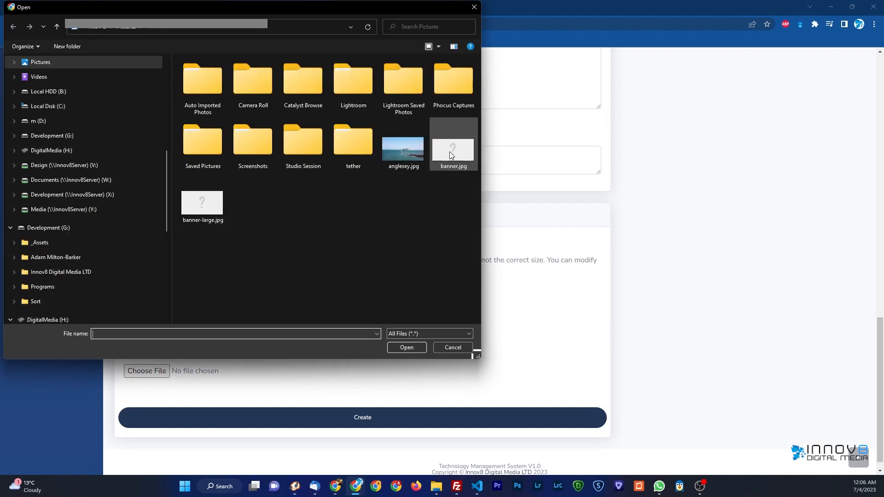
double_click(203, 202)
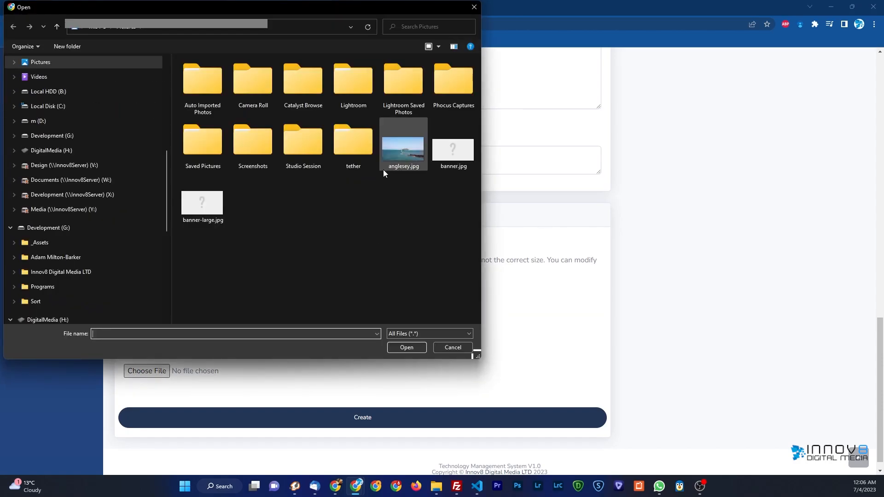
double_click(195, 203)
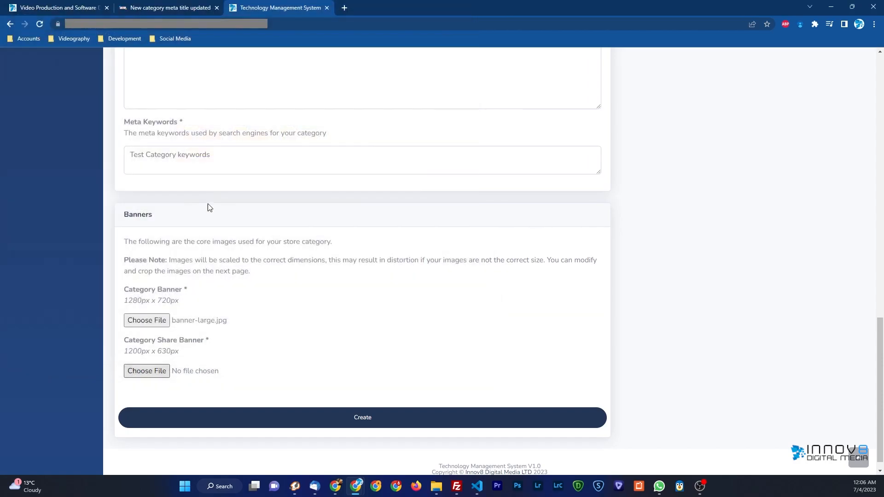
left_click(360, 422)
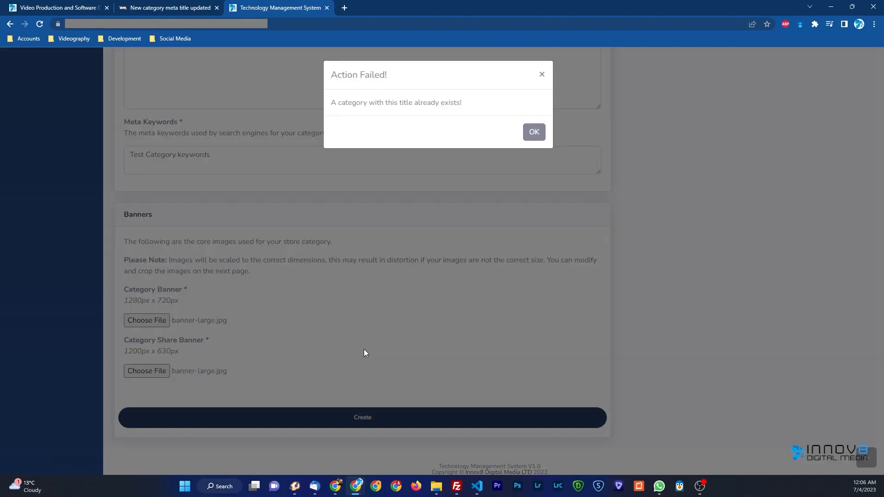
left_click(536, 136)
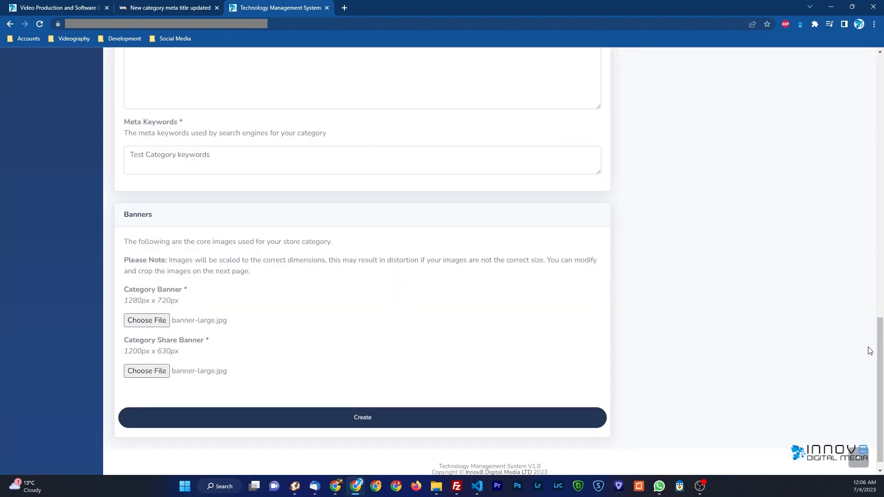
Change the title to "Clothing copy" and the subtitle to "Test Category Subtitle copy", and append "copy" to the description.
left_click_drag(878, 355, 875, 85)
left_click(172, 248)
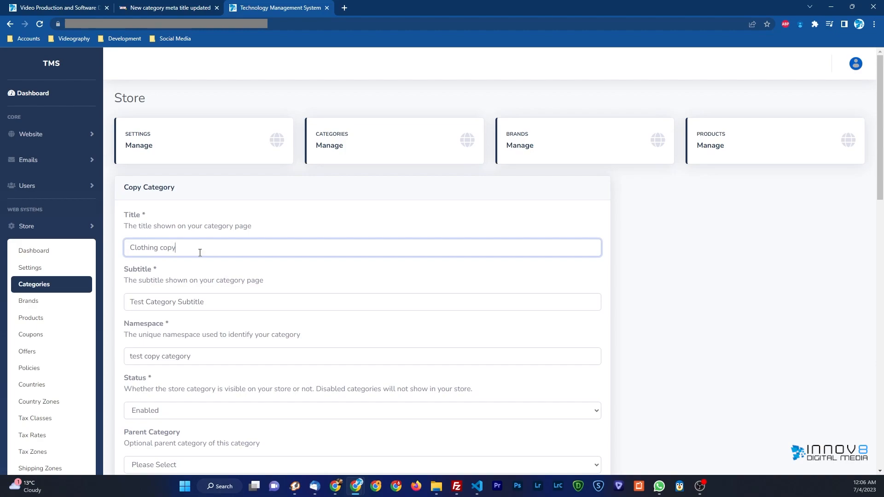
left_click_drag(158, 248, 204, 247)
left_click(225, 304)
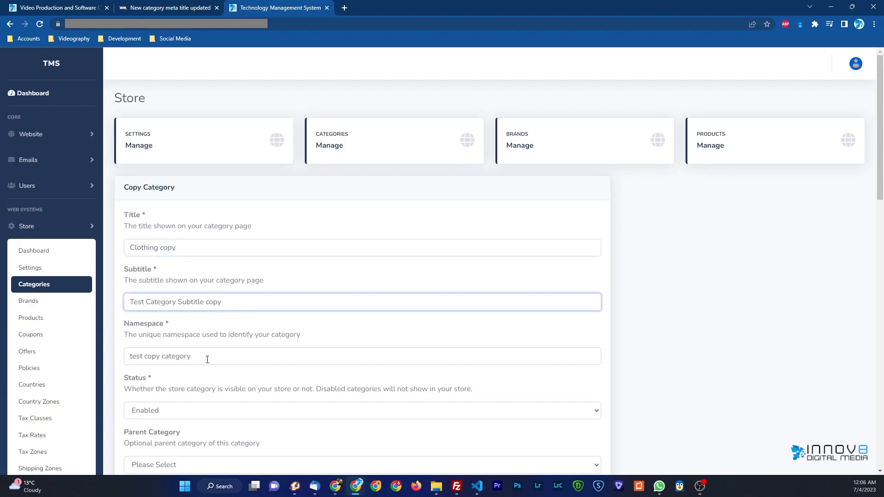
scroll(206, 359, "down", 3)
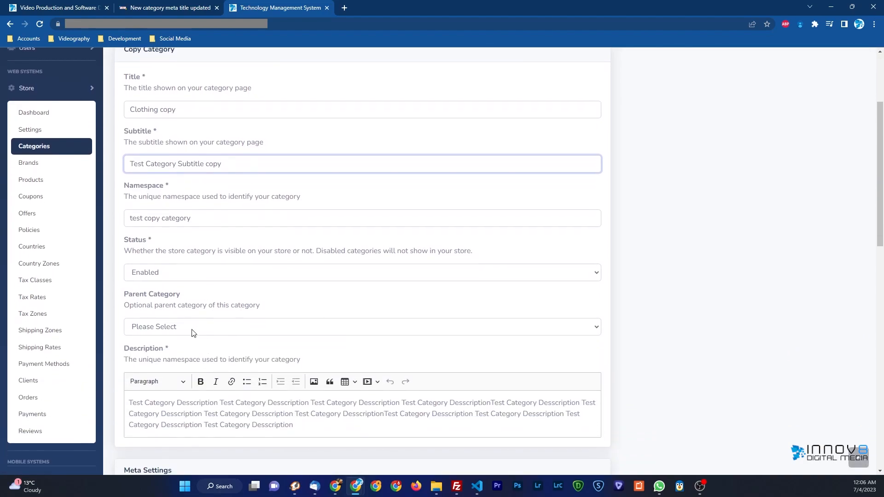
left_click(304, 429)
type("copy")
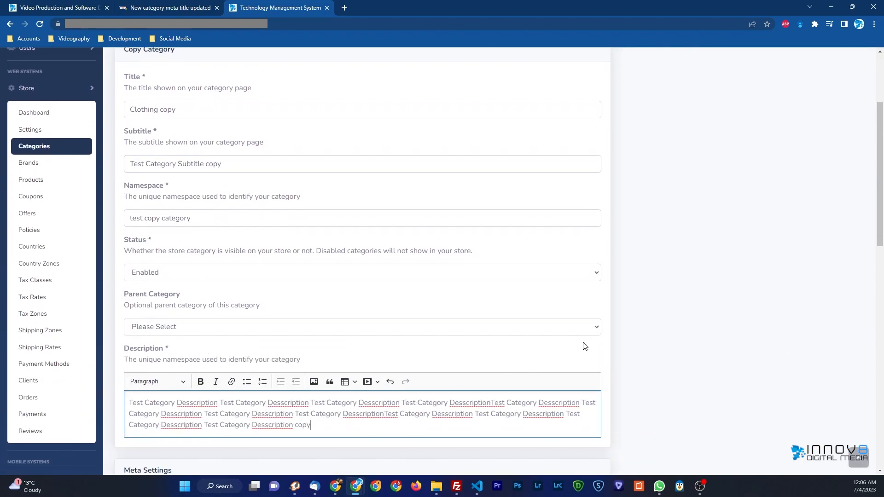
Change the meta title to "Test Category copy" and replace the trailing "Catego" in the meta description with "copy".
scroll(696, 300, "down", 3)
scroll(700, 305, "down", 3)
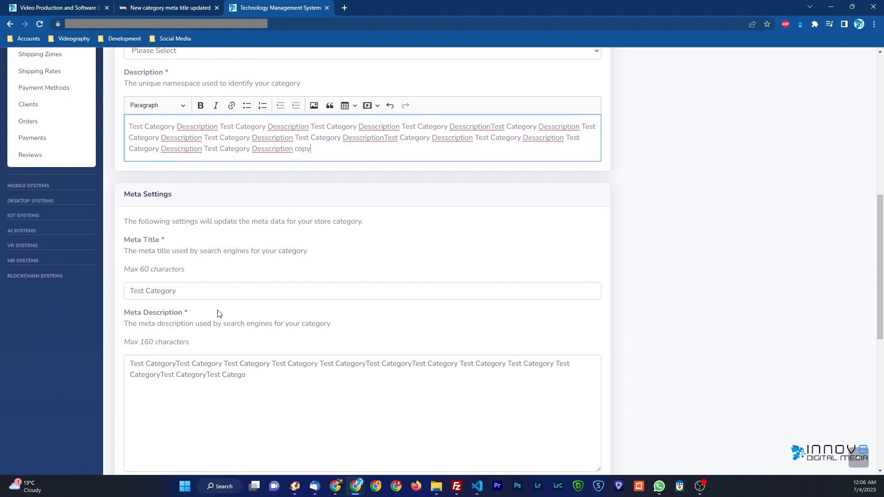
left_click(205, 289)
type("copy")
left_click(255, 378)
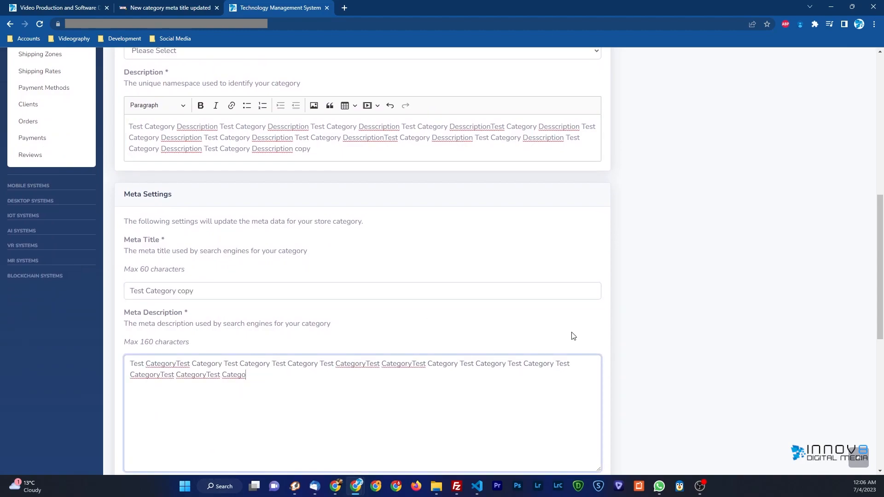
scroll(576, 329, "down", 1)
left_click_drag(221, 328, 270, 333)
type("copy")
Change the meta keywords to "Test Category keywords copy" and create the copied category.
scroll(344, 330, "down", 2)
left_click(223, 376)
type("copy")
scroll(252, 368, "down", 5)
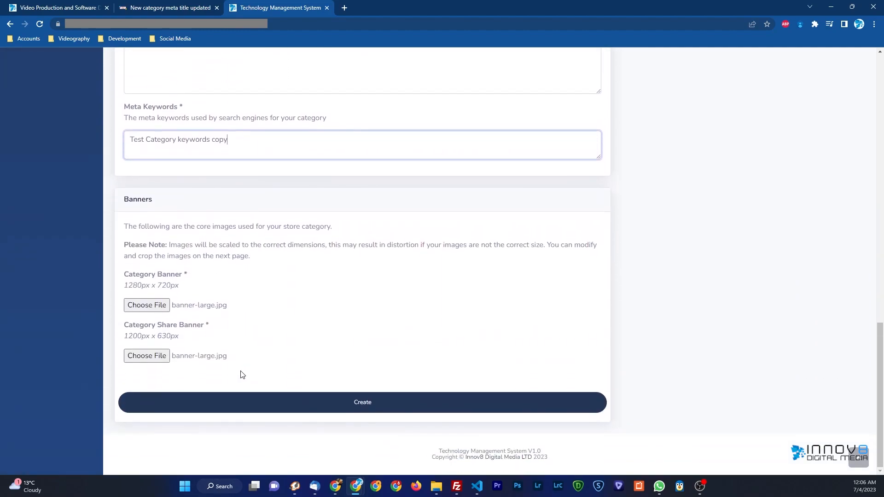
left_click(358, 403)
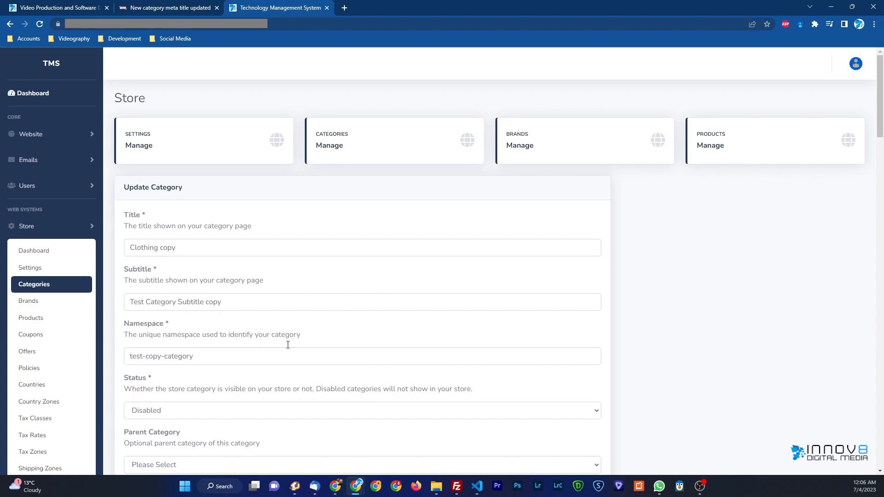
Set the "Clothing copy" category's status to Enabled and add anglesey.jpg as its photo, cropped to a square around the lighthouse.
left_click(175, 411)
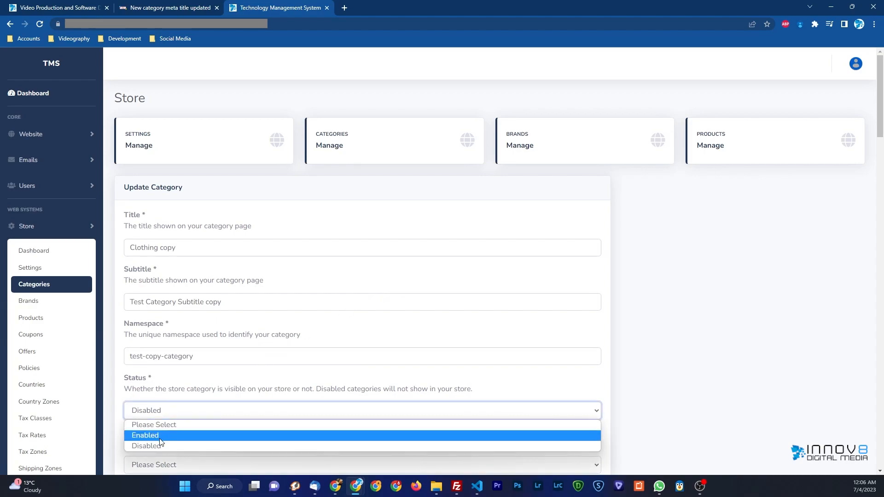
left_click(175, 432)
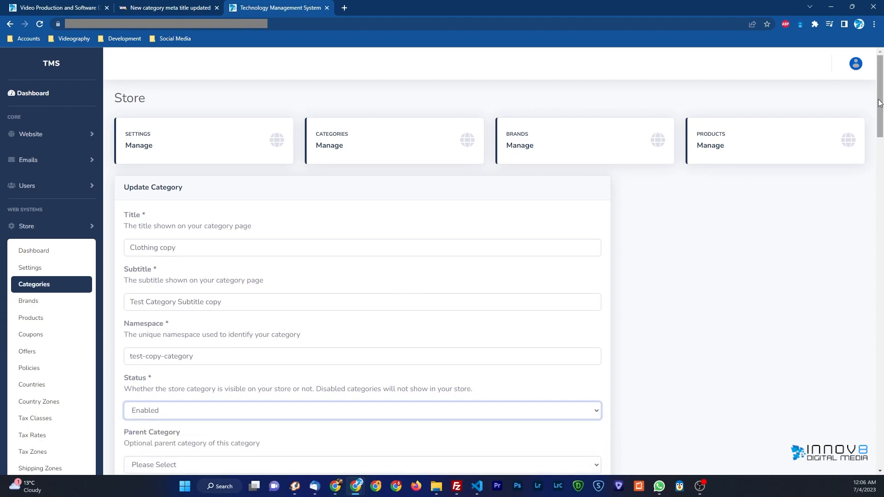
left_click_drag(881, 103, 864, 268)
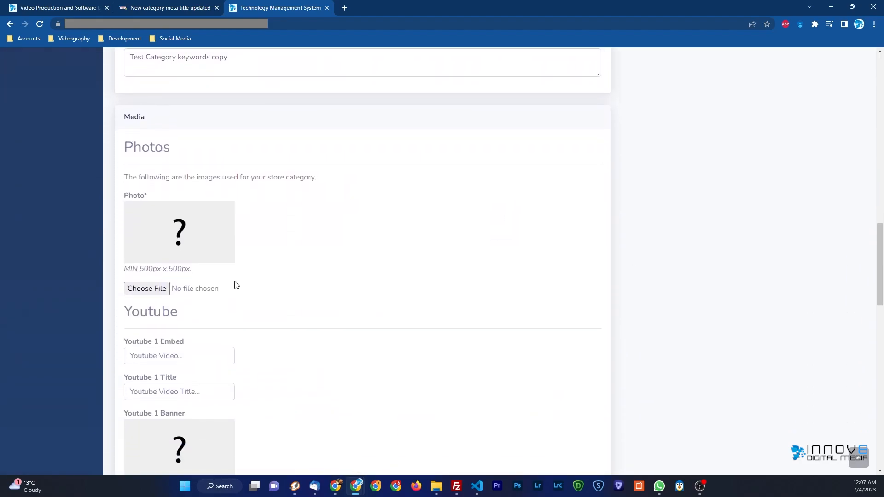
left_click(167, 295)
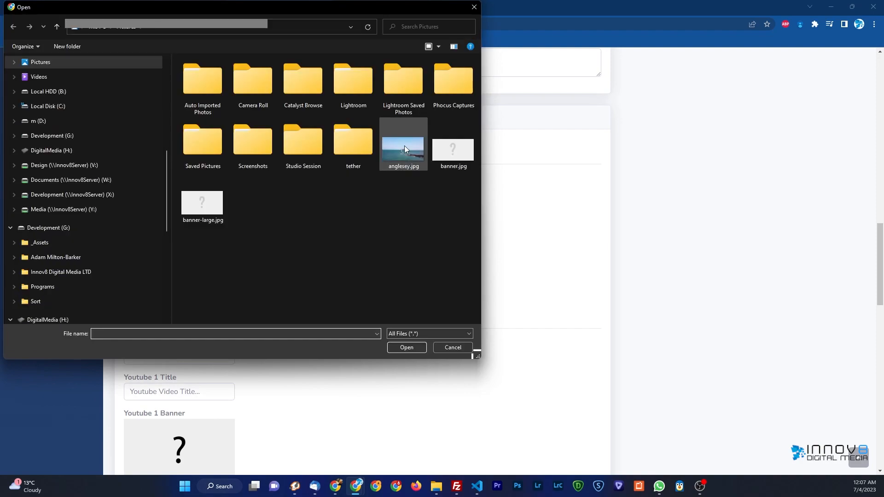
double_click(404, 146)
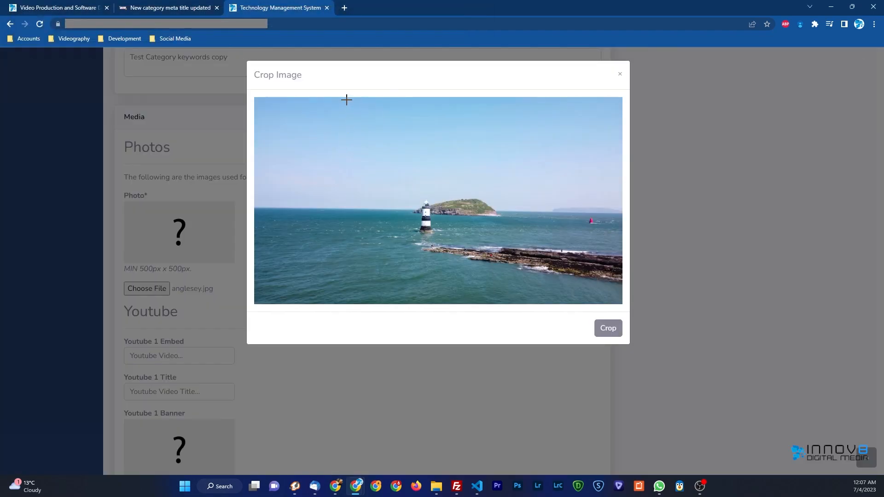
left_click_drag(347, 100, 508, 308)
left_click_drag(464, 244, 446, 245)
left_click(606, 328)
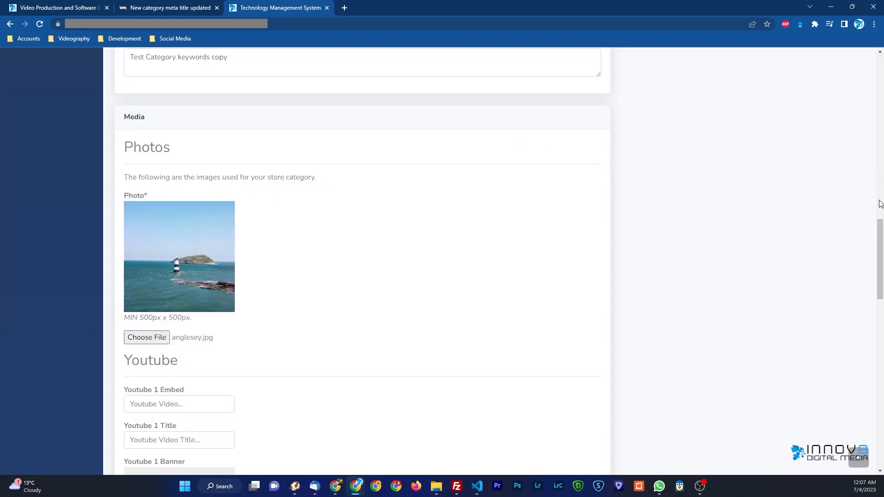
Add anglesey.jpg as the category banner, with the crop area covering the full image.
left_click_drag(880, 233, 877, 337)
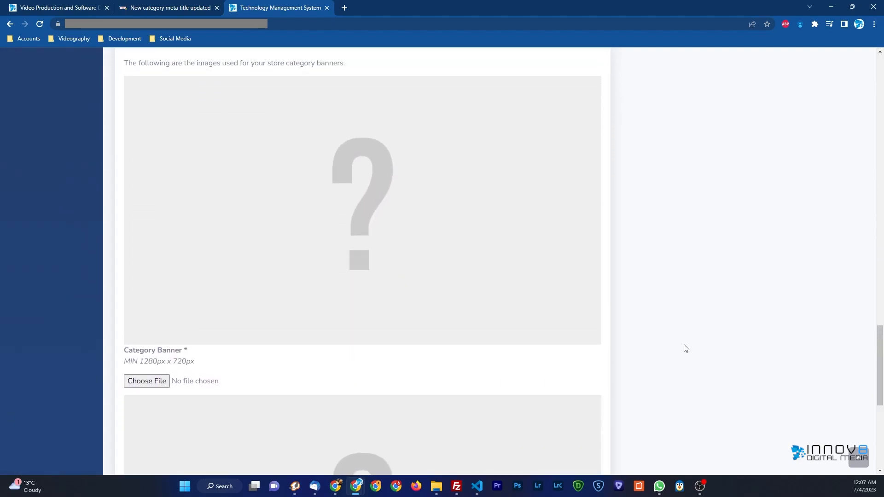
left_click(144, 383)
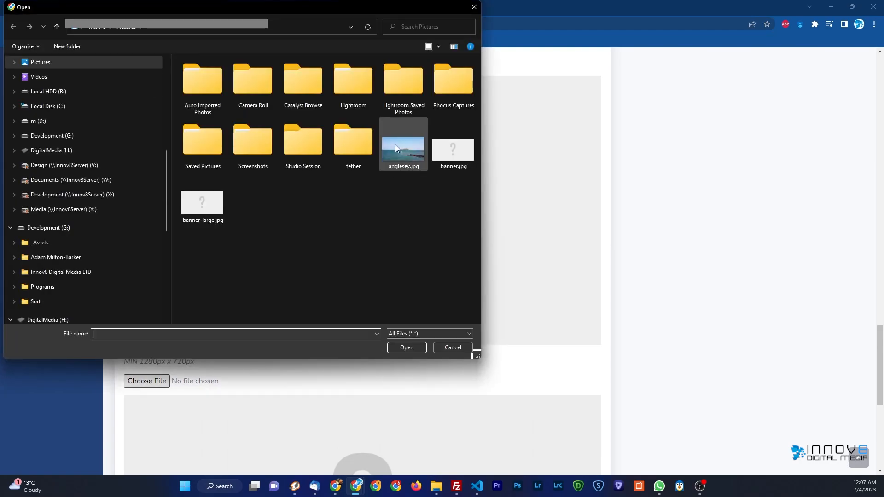
double_click(394, 153)
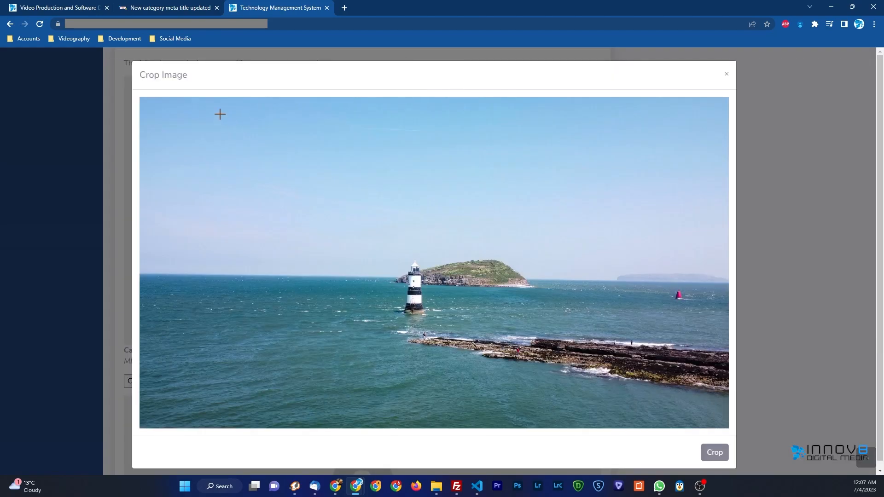
left_click_drag(141, 98, 177, 128)
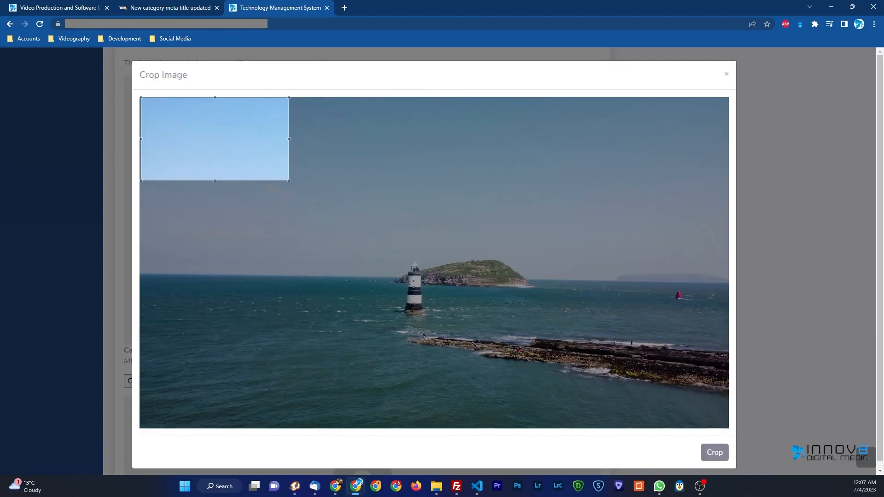
left_click_drag(286, 181, 761, 339)
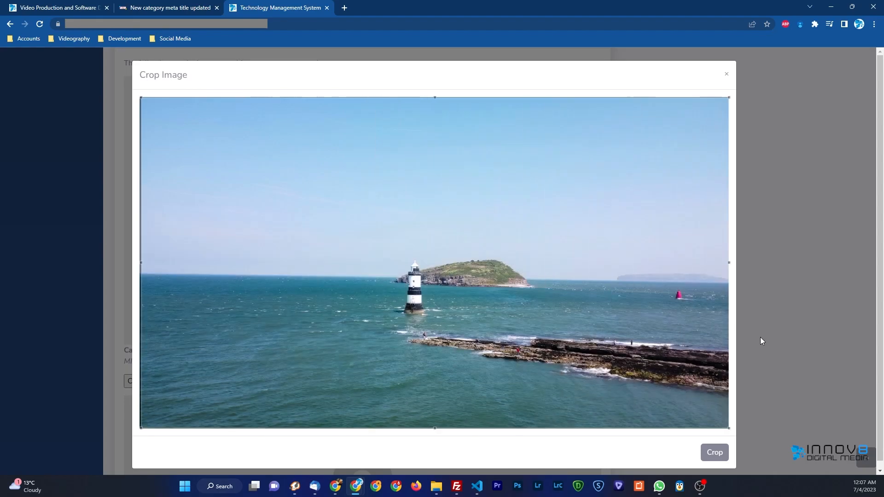
left_click(714, 452)
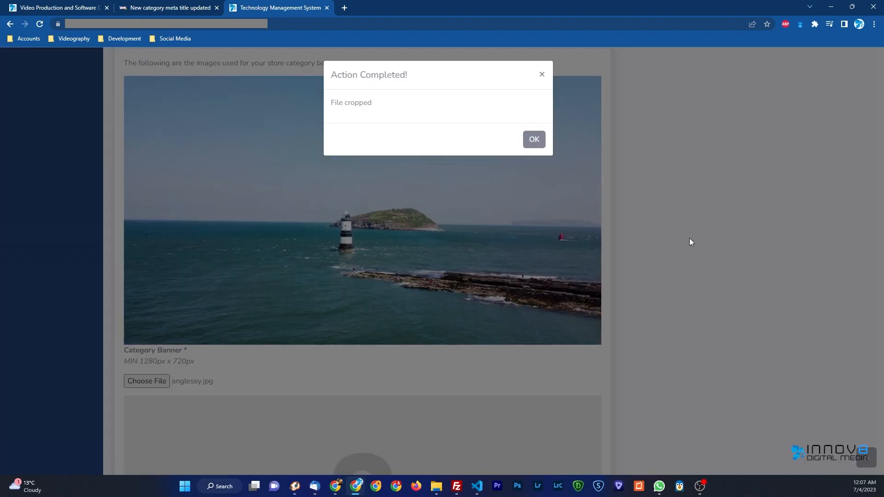
scroll(690, 241, "down", 6)
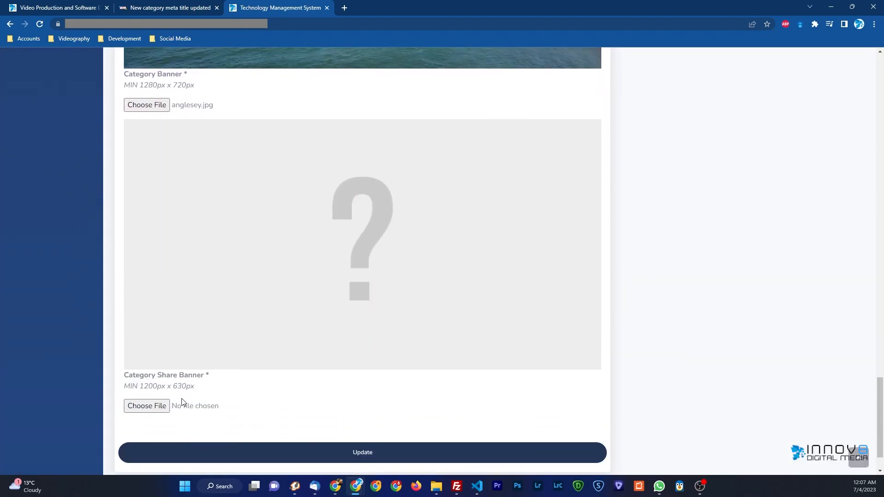
Add anglesey.jpg as the category share banner, with the crop area covering nearly the full image.
left_click(162, 405)
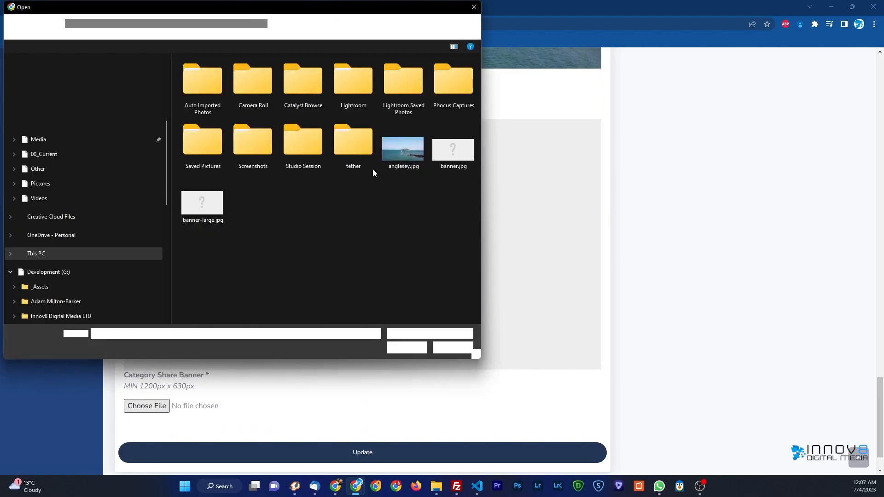
double_click(402, 154)
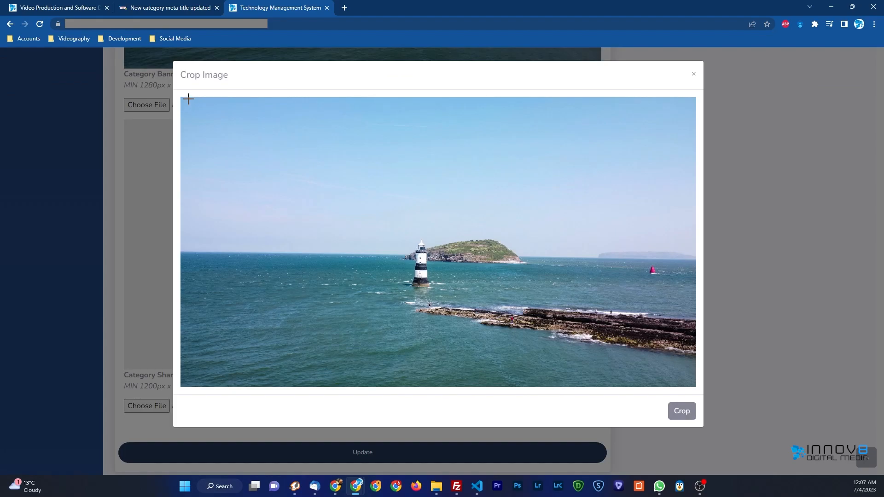
left_click_drag(188, 98, 627, 371)
left_click_drag(542, 281, 554, 286)
left_click(681, 411)
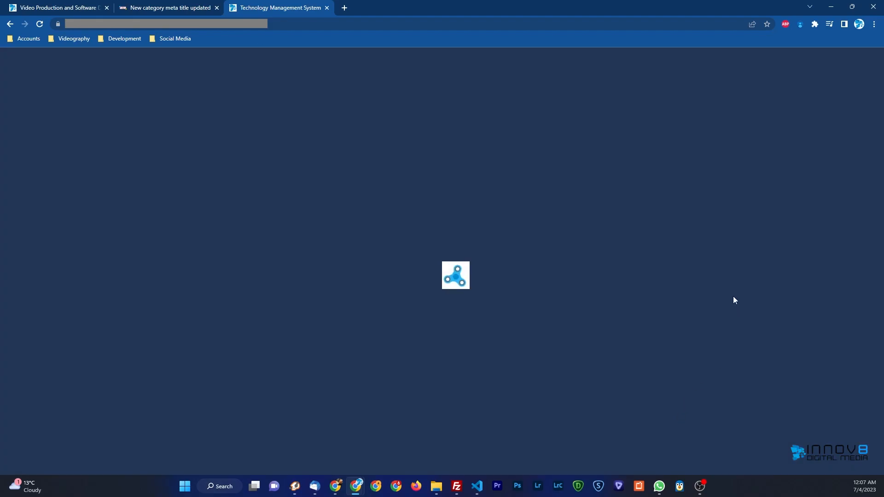
left_click(723, 308)
Save the updated "Clothing copy" category and dismiss the completion message.
scroll(689, 311, "down", 2)
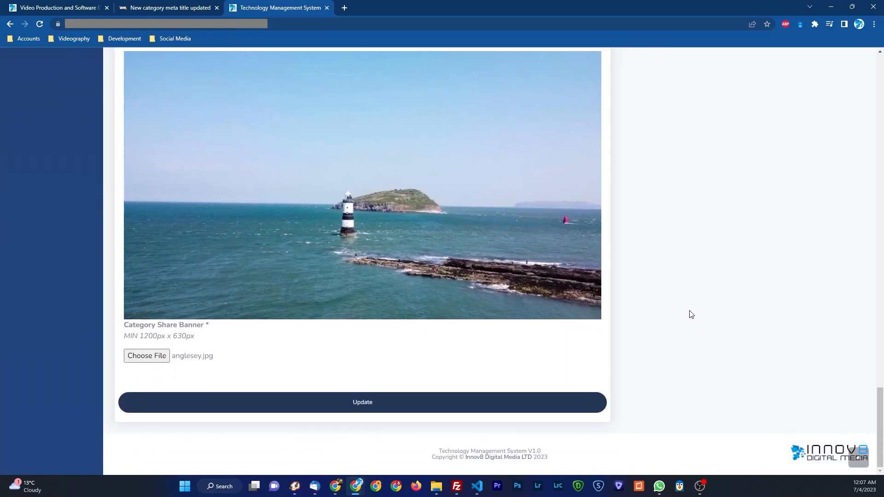
left_click(352, 403)
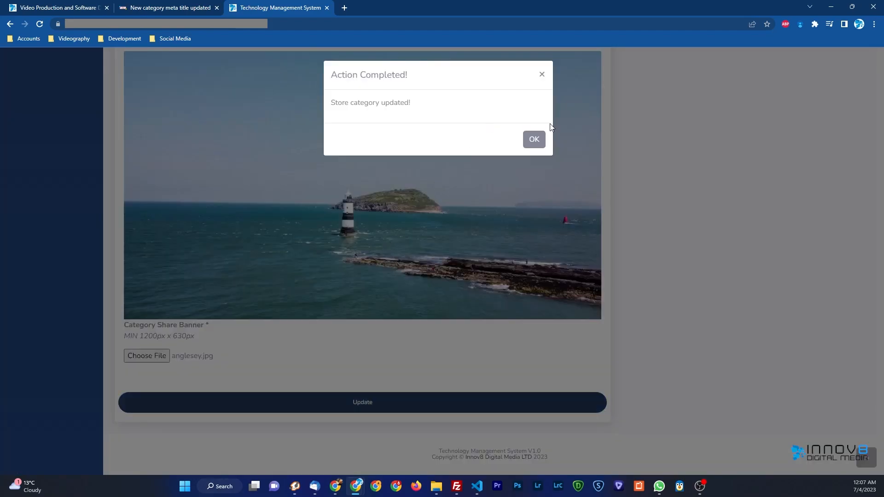
left_click(535, 139)
Switch to the storefront, reload it, and open the "Clothing copy" category page from the store home page to check it.
left_click(184, 8)
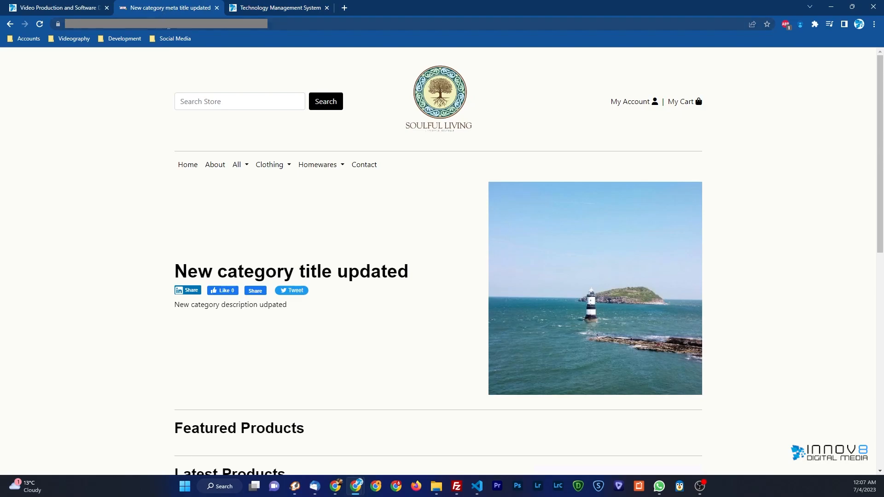
left_click(39, 27)
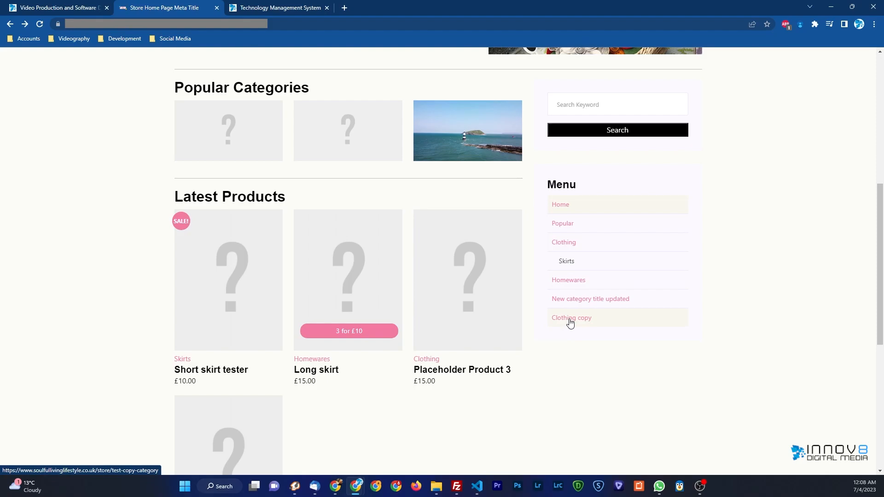
left_click(569, 318)
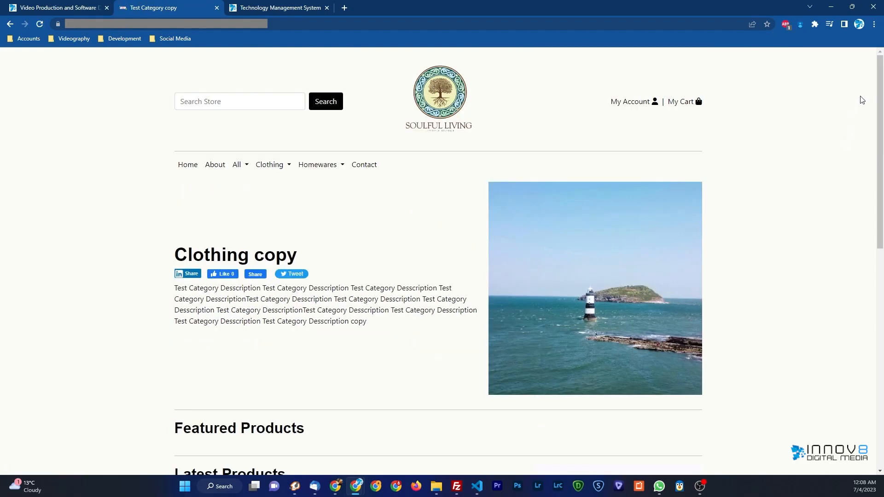
mouse_move(880, 80)
left_mouse_down()
mouse_move(880, 244)
mouse_move(874, 90)
left_mouse_up()
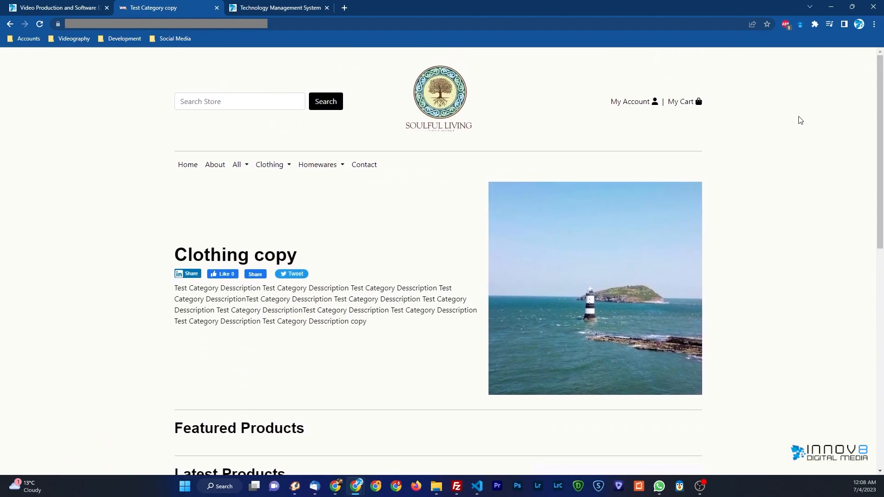